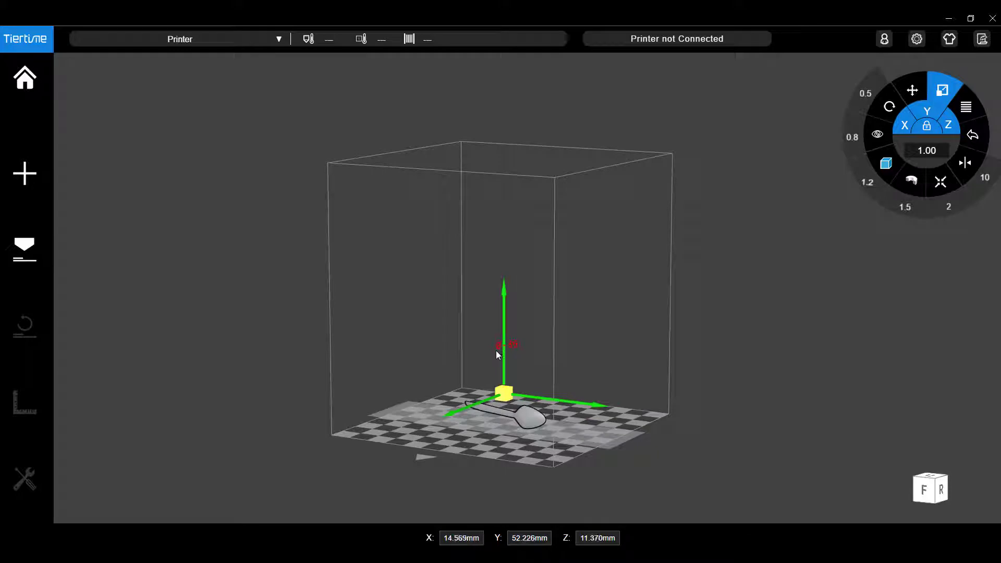
# Step: Import Glass.STL and scale it down uniformly to about 18 × 54 × 18 mm
pyautogui.click(25, 173)
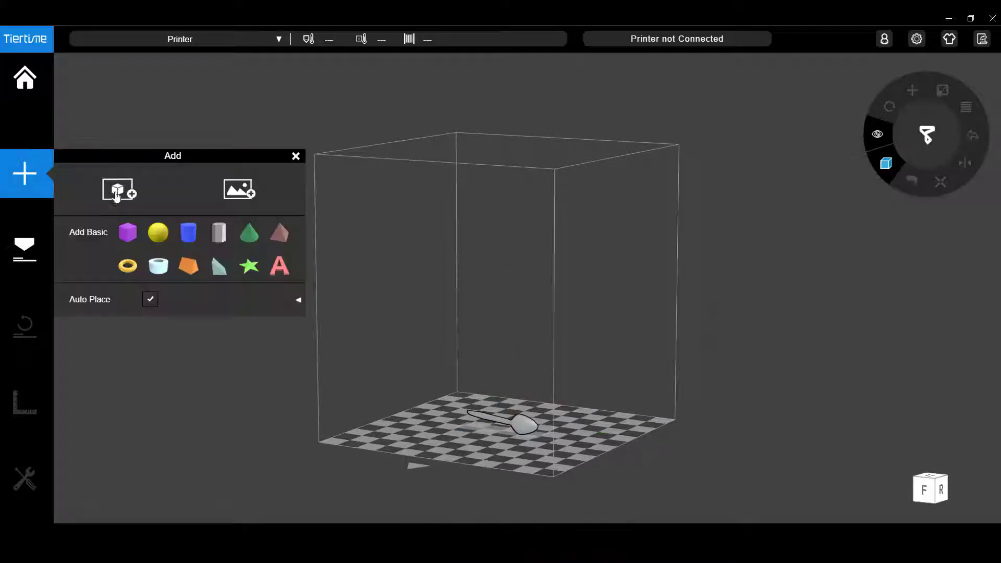
pyautogui.click(118, 192)
pyautogui.doubleClick(208, 139)
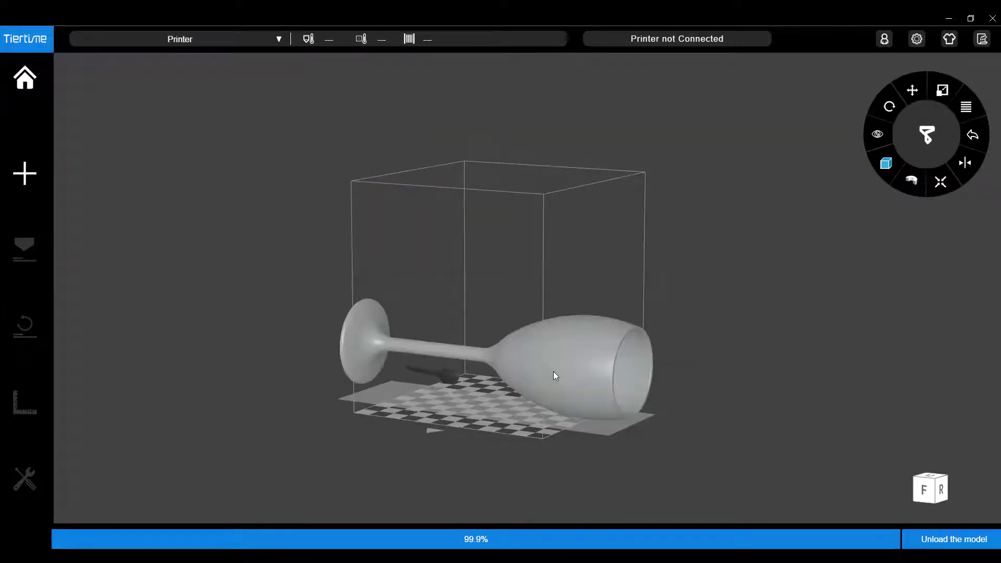
pyautogui.moveTo(493, 274); pyautogui.dragTo(491, 323)
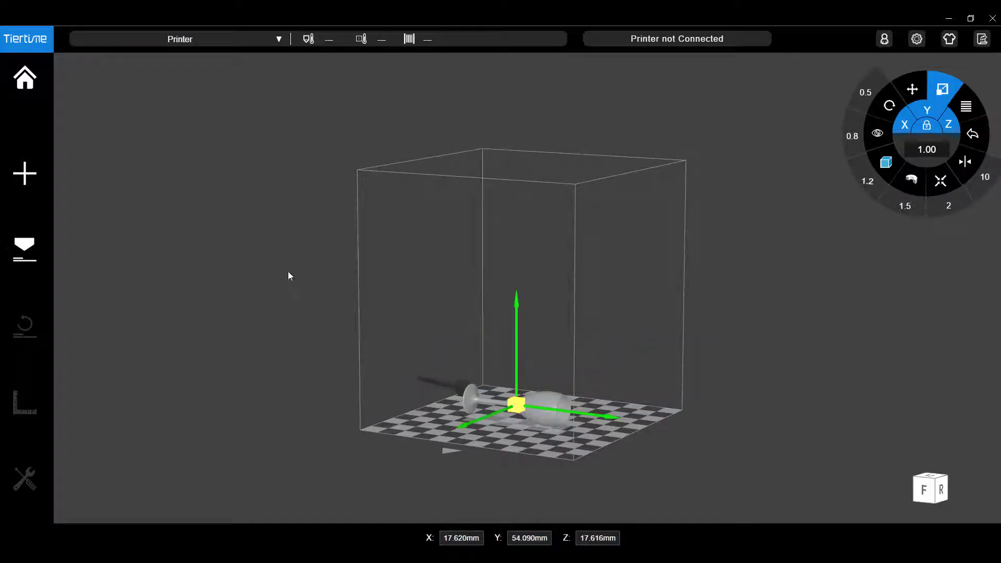
# Step: Import PENCIL CASE.STL and scale it down uniformly to about 28 × 22 × 30 mm
pyautogui.click(42, 186)
pyautogui.click(121, 190)
pyautogui.doubleClick(266, 151)
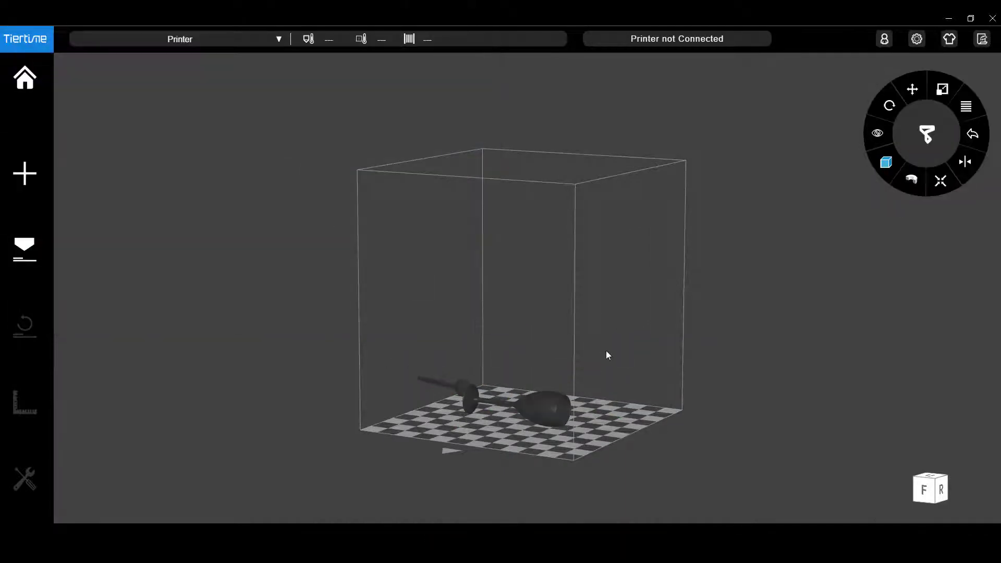
pyautogui.click(943, 90)
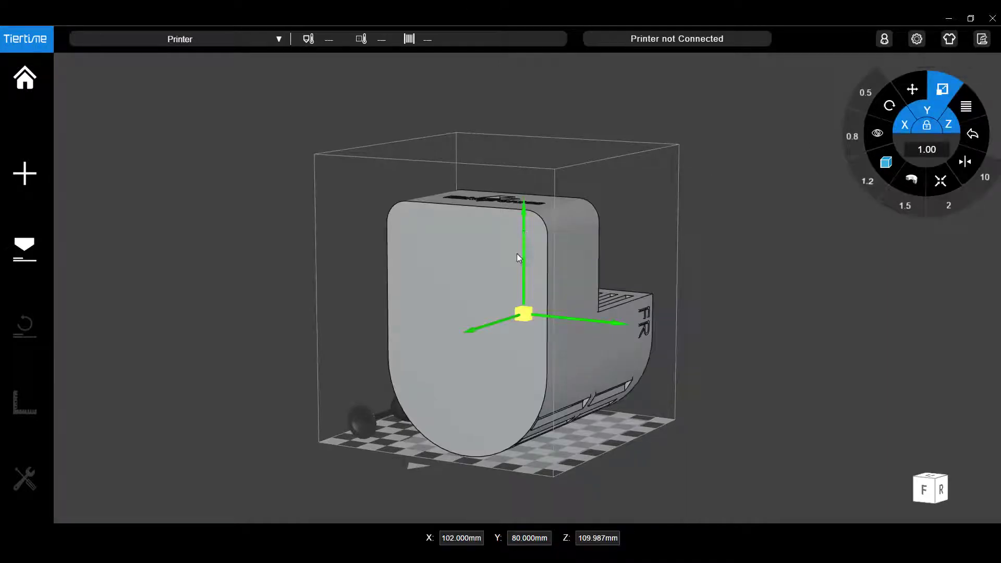
pyautogui.moveTo(517, 254); pyautogui.dragTo(515, 289)
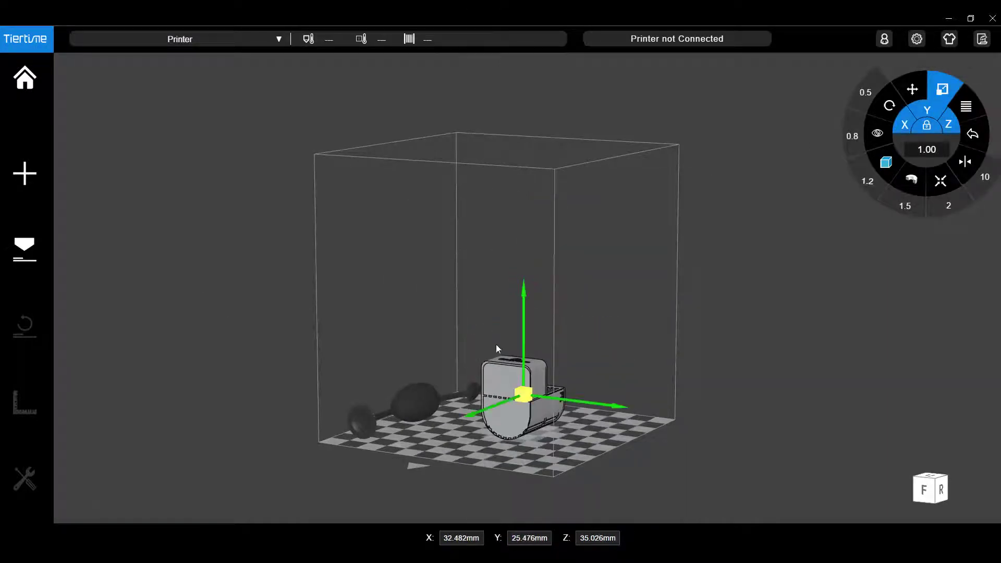
# Step: Import Piggy_Bank.STL and scale it down uniformly to about 27 × 39 × 31 mm
pyautogui.click(25, 174)
pyautogui.click(117, 188)
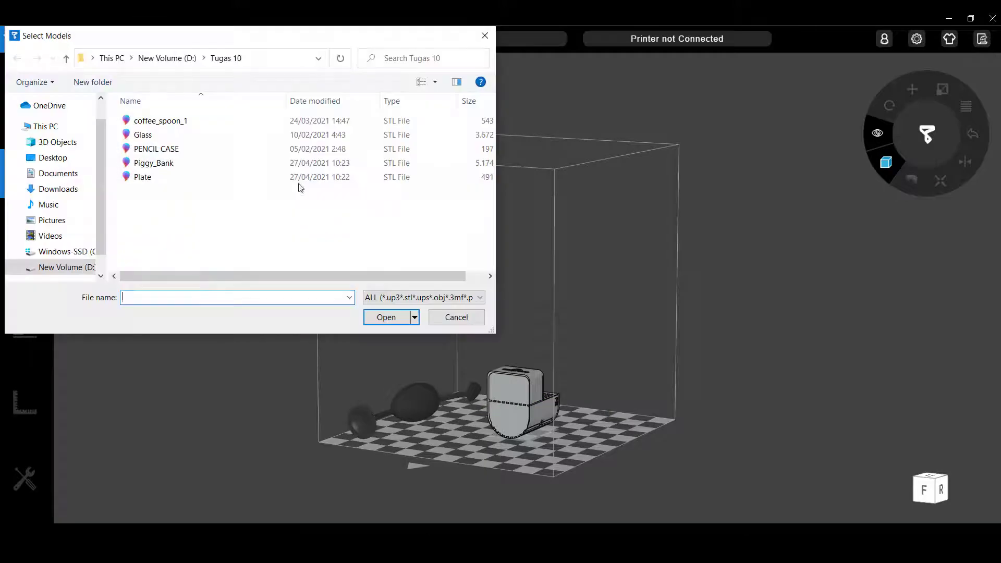
pyautogui.doubleClick(240, 162)
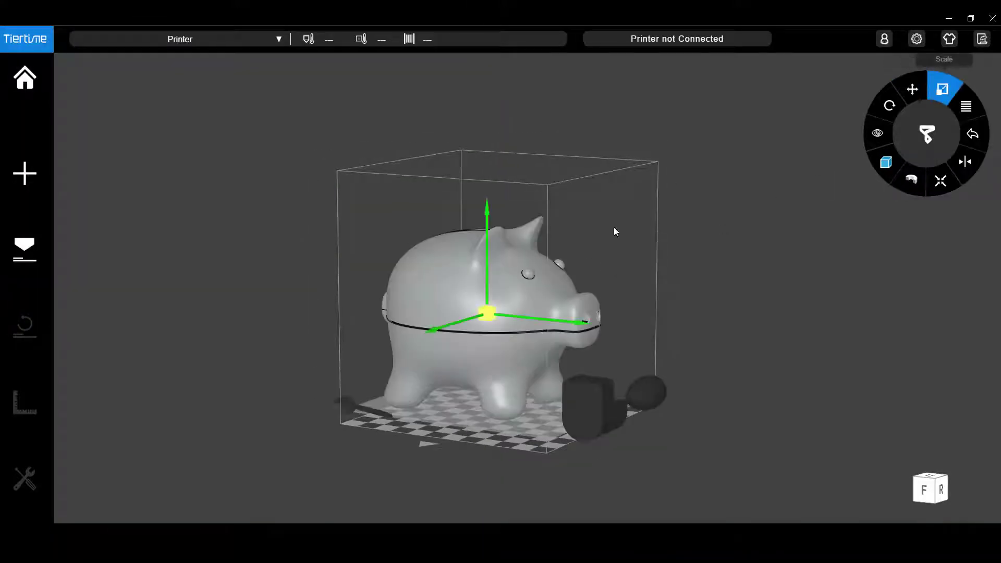
pyautogui.moveTo(615, 232); pyautogui.dragTo(493, 293)
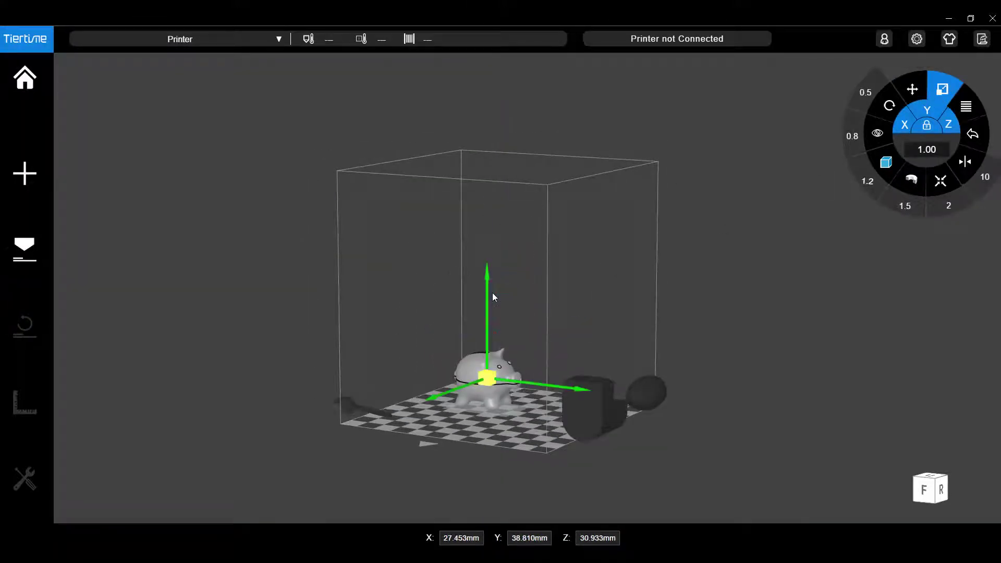
# Step: Import Plate.STL and scale it down uniformly to about 4.5 × 90 × 23 mm
pyautogui.click(25, 177)
pyautogui.click(118, 189)
pyautogui.doubleClick(193, 179)
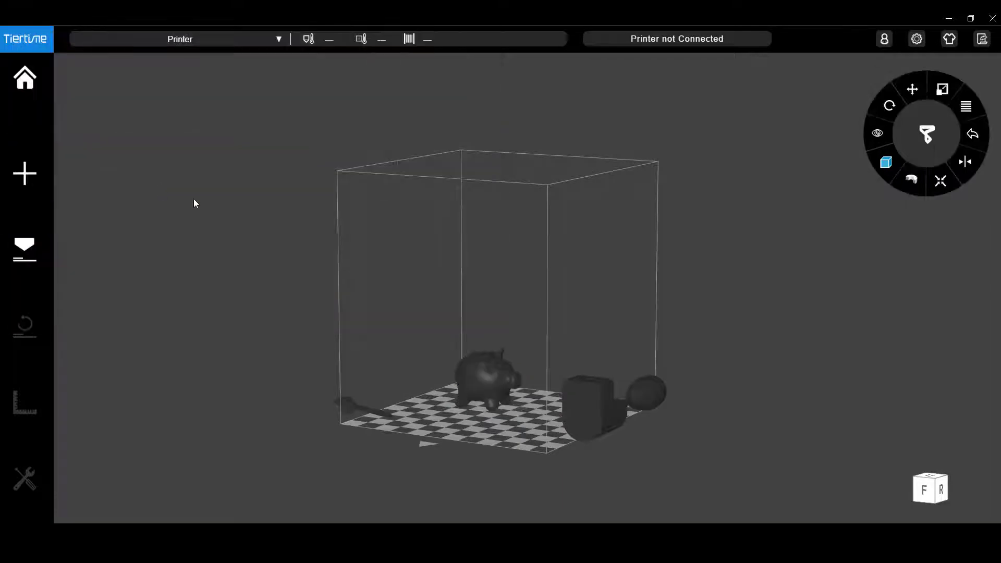
pyautogui.moveTo(648, 220); pyautogui.dragTo(527, 281)
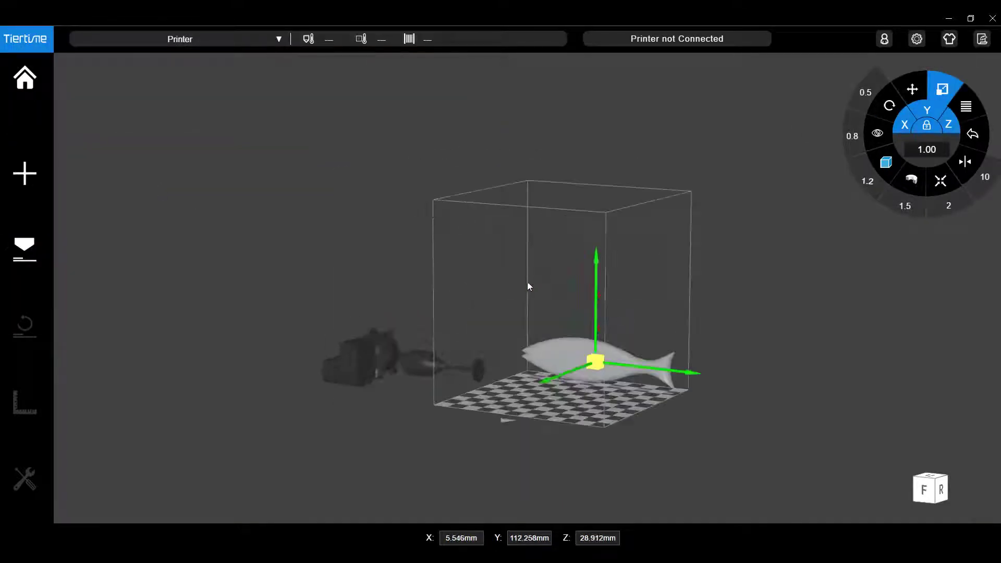
# Step: Automatically arrange all imported models on the build platform
pyautogui.click(930, 477)
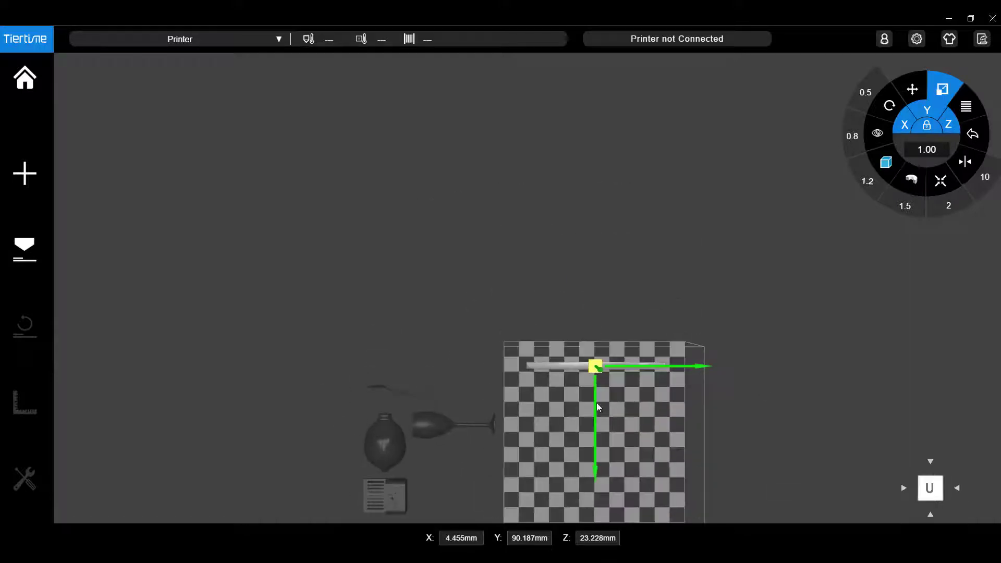
pyautogui.click(929, 516)
pyautogui.scroll(-4, 634, 366)
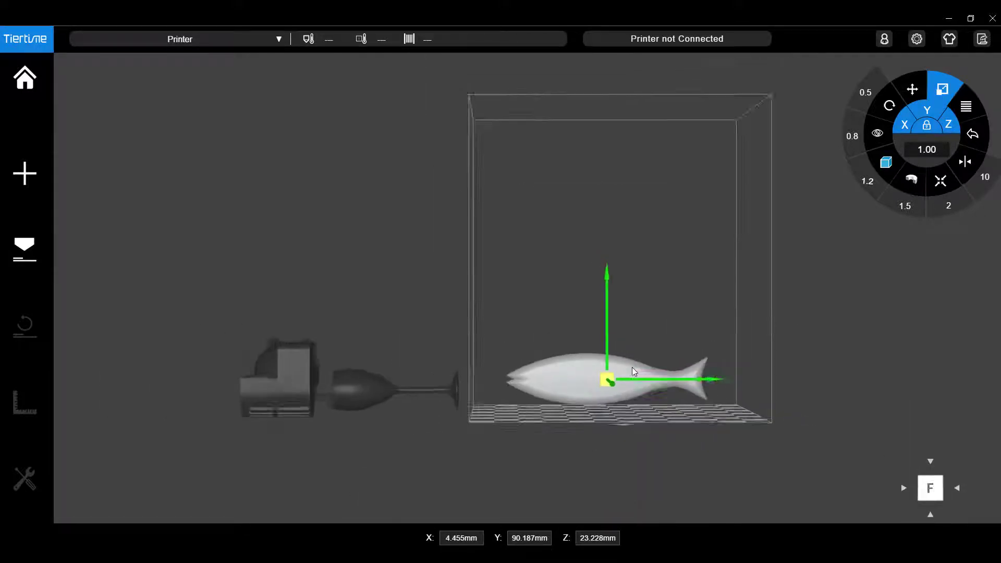
pyautogui.click(939, 92)
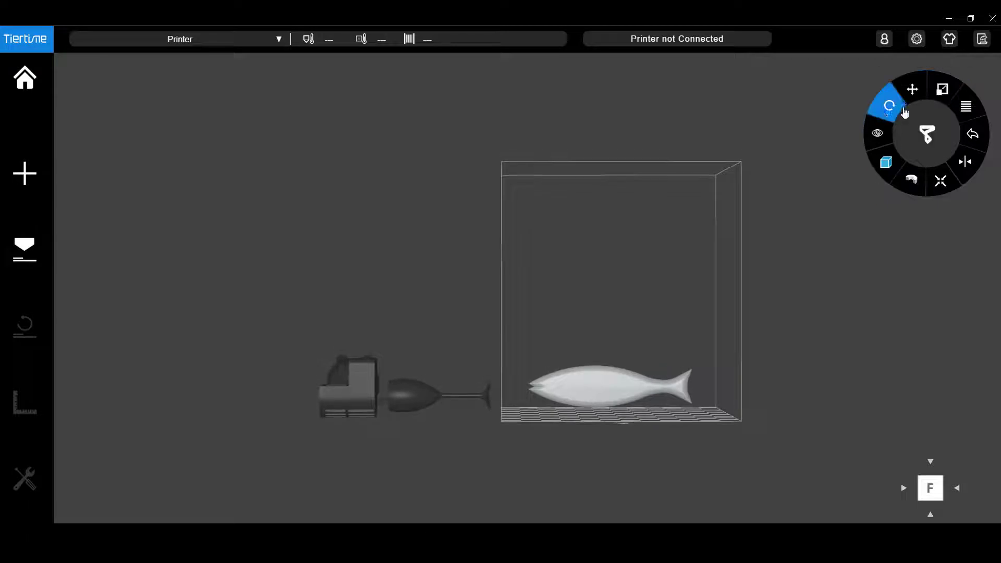
pyautogui.click(883, 111)
pyautogui.click(883, 113)
pyautogui.click(616, 392)
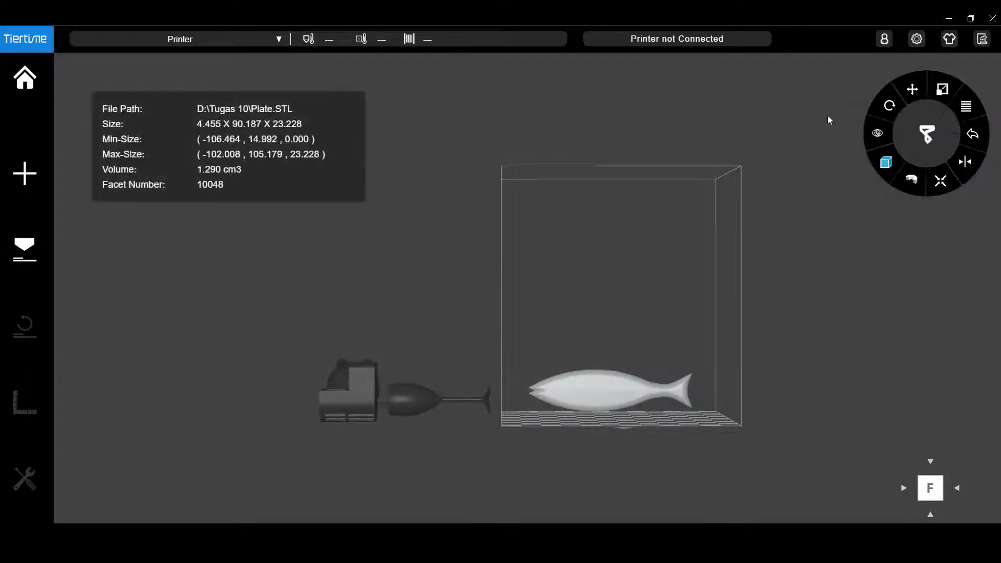
pyautogui.click(941, 181)
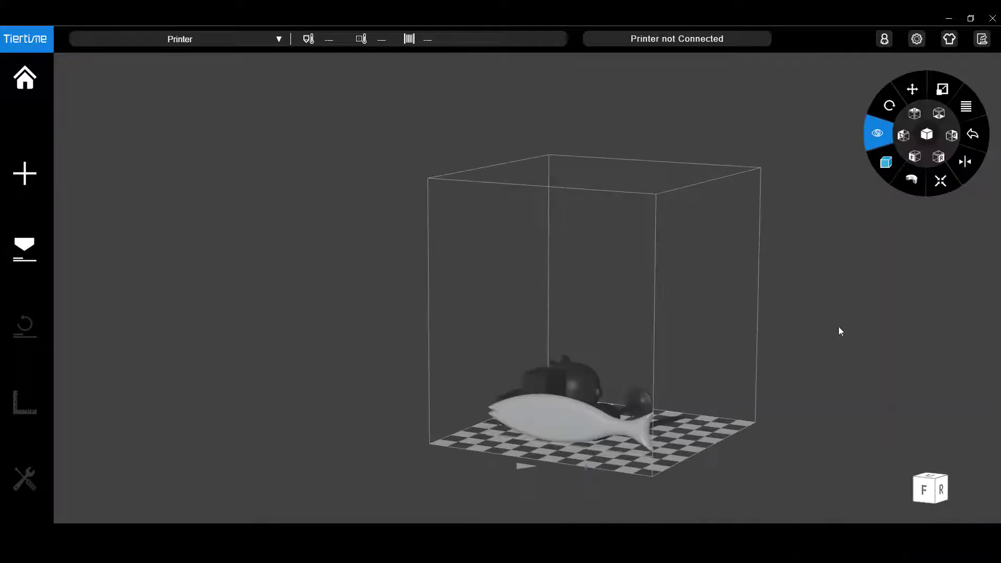
# Step: Rotate the fish-shaped plate about the Y axis so that it lies flat
pyautogui.scroll(-1, 627, 451)
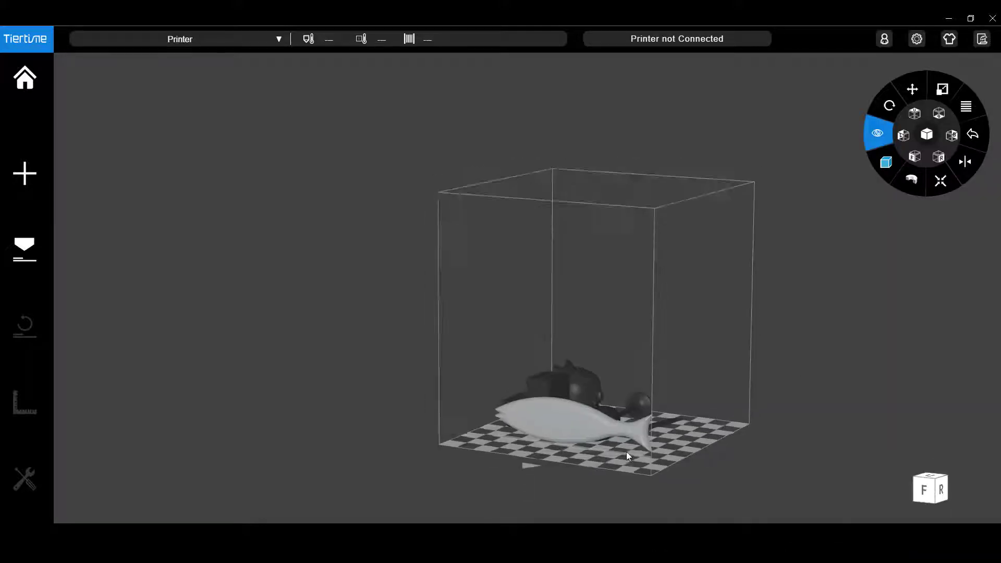
pyautogui.scroll(3, 578, 415)
pyautogui.click(890, 106)
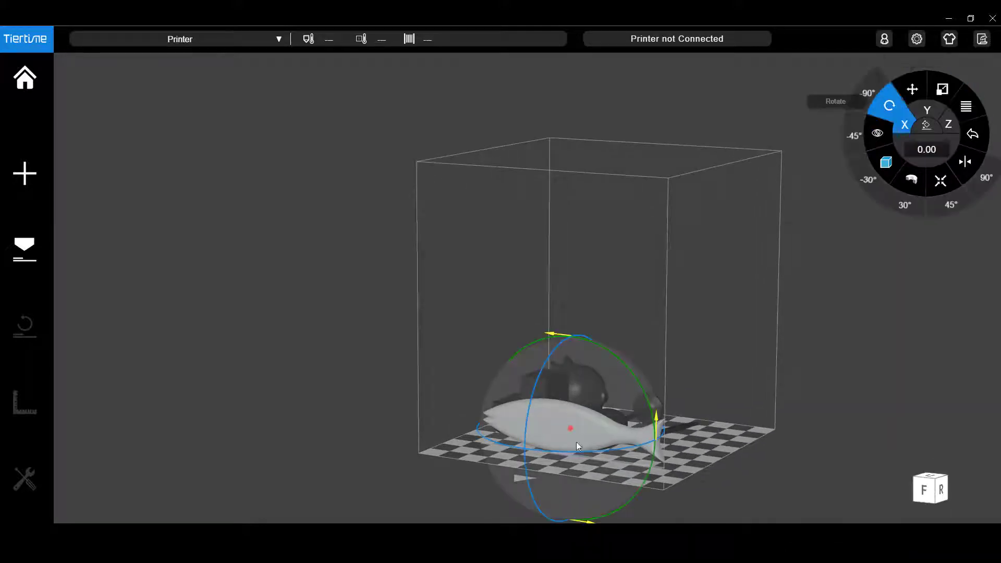
pyautogui.moveTo(566, 343); pyautogui.dragTo(506, 484)
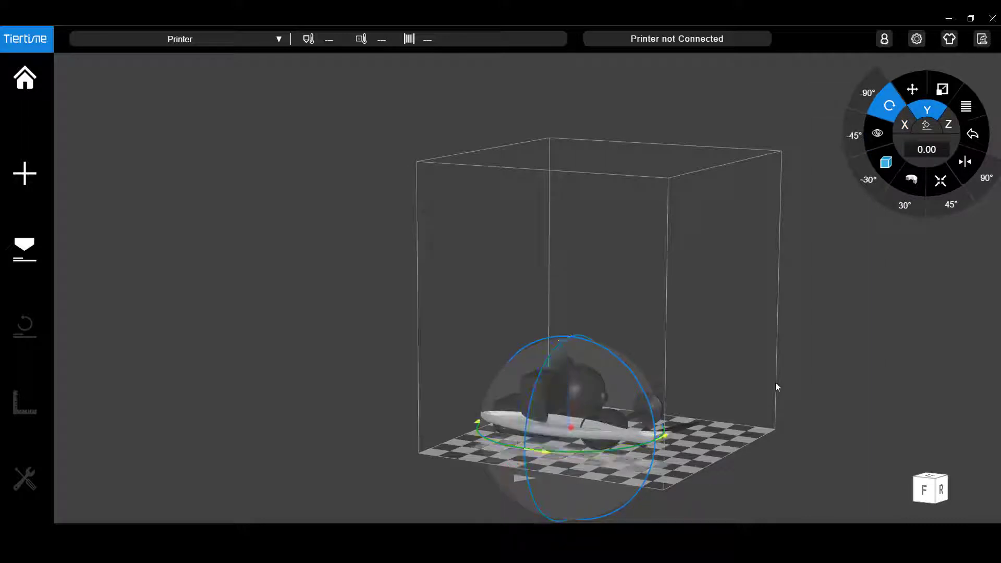
# Step: Move the plate and the glass apart on the build platform so they do not overlap
pyautogui.click(912, 89)
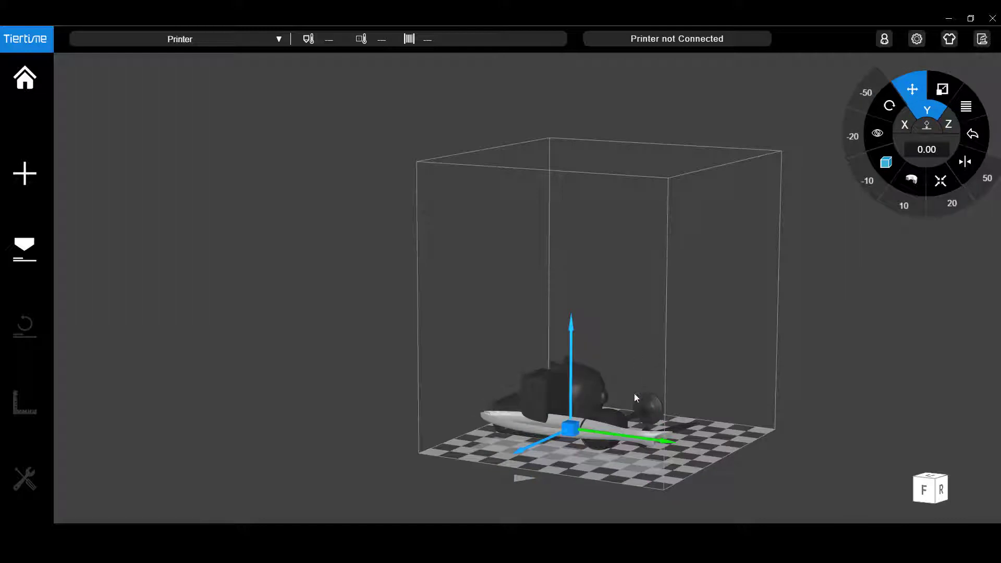
pyautogui.scroll(-2, 639, 425)
pyautogui.scroll(4, 639, 426)
pyautogui.scroll(-1, 590, 389)
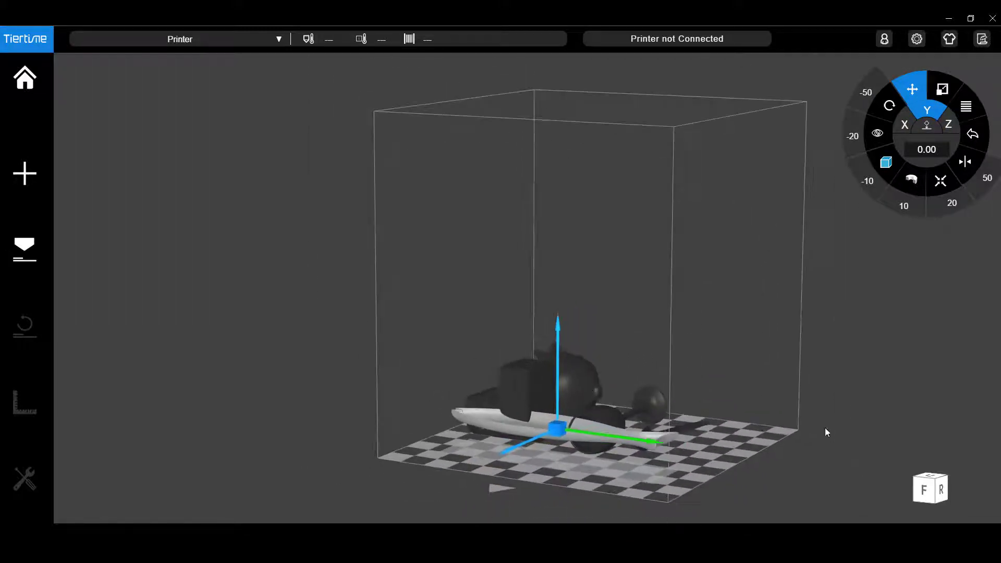
pyautogui.click(926, 478)
pyautogui.click(593, 381)
pyautogui.moveTo(623, 375); pyautogui.dragTo(600, 321)
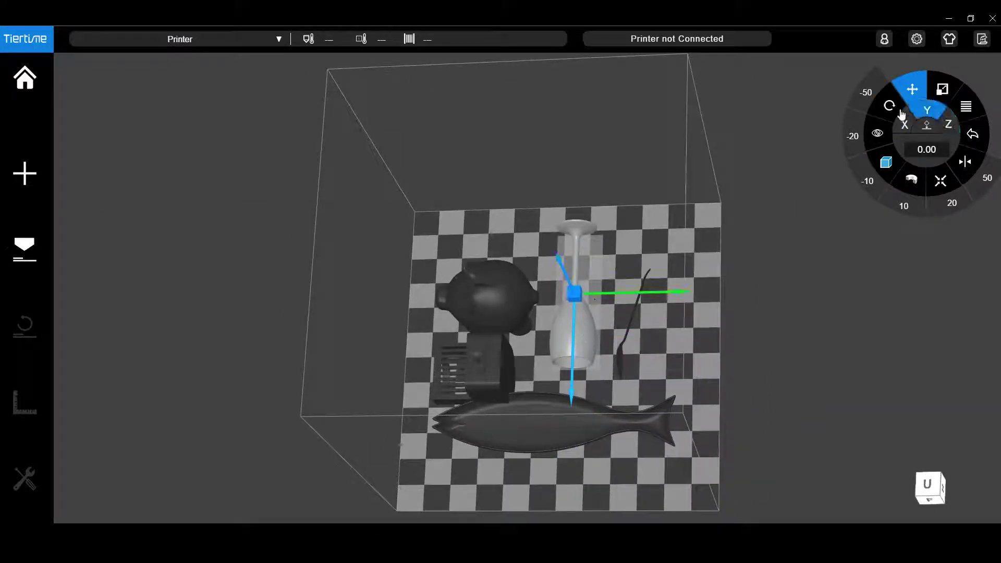
# Step: Move the piggy bank and the pencil case back along the X axis, clear of each other and the plate
pyautogui.click(487, 292)
pyautogui.moveTo(487, 291); pyautogui.dragTo(487, 261)
pyautogui.click(493, 380)
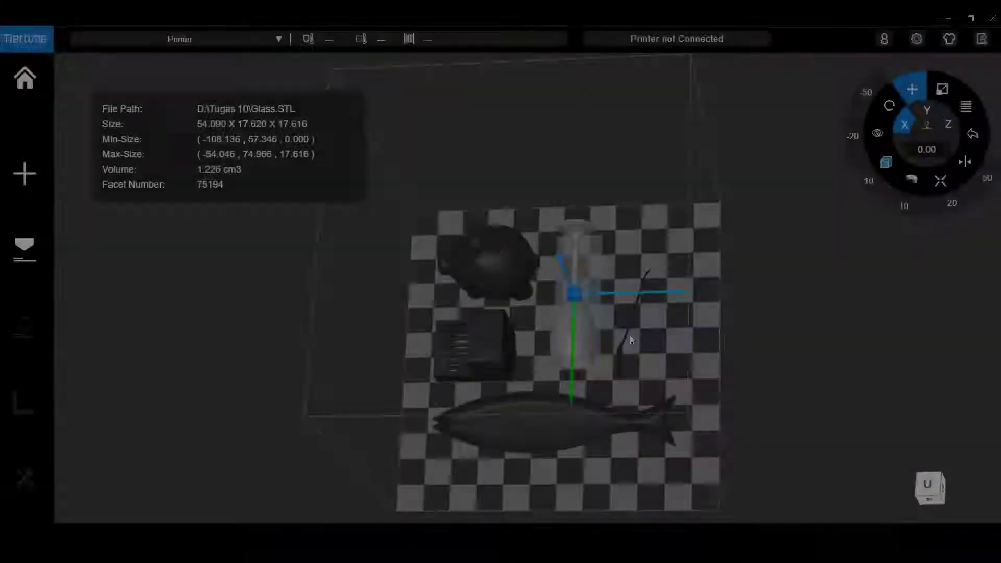
# Step: Make one copy each of the coffee spoon and the plate
pyautogui.rightClick(622, 346)
pyautogui.moveTo(707, 353)
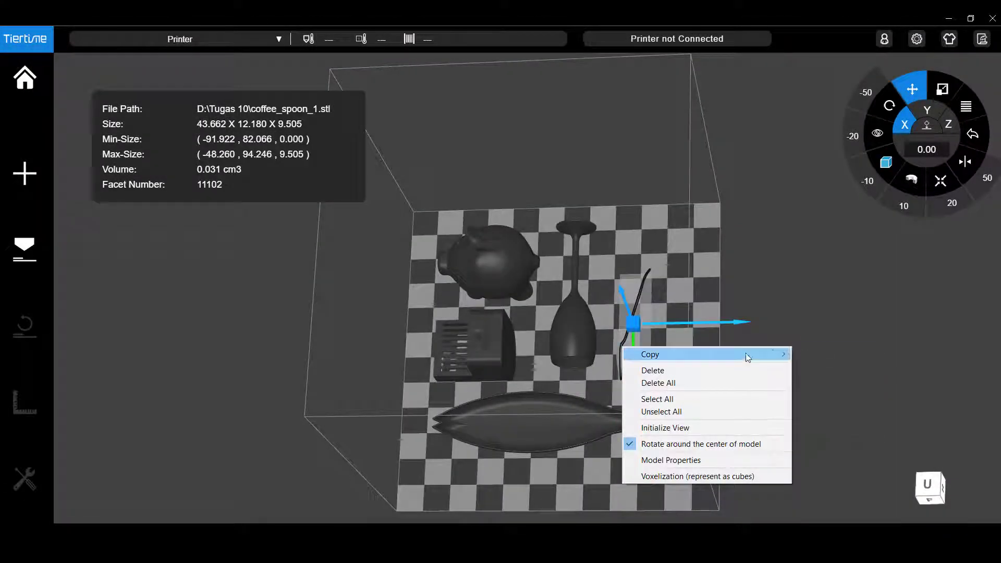
pyautogui.click(822, 354)
pyautogui.rightClick(518, 410)
pyautogui.moveTo(559, 418)
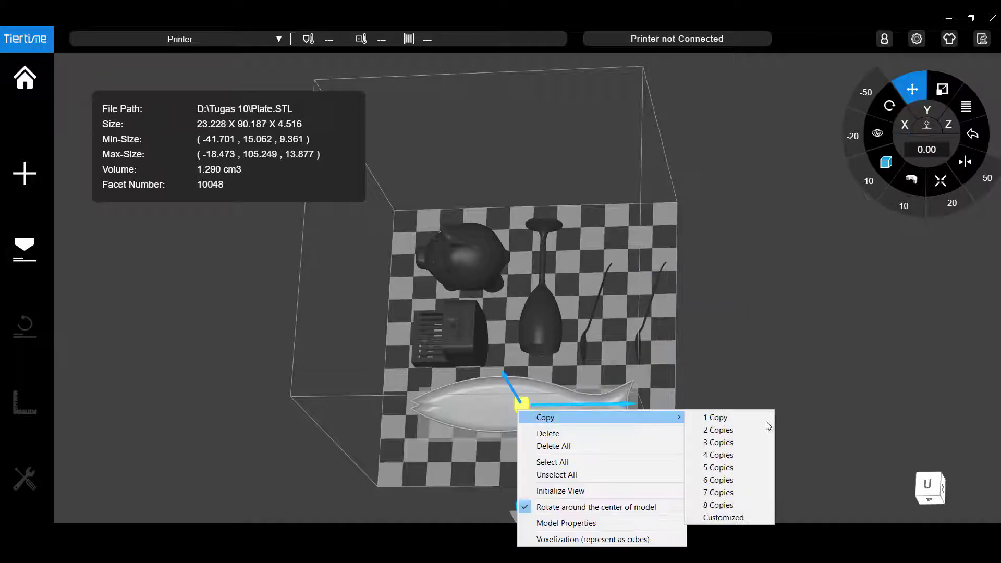
pyautogui.click(764, 420)
# Step: Make one copy each of the glass and the piggy bank
pyautogui.rightClick(447, 301)
pyautogui.moveTo(472, 306)
pyautogui.click(644, 306)
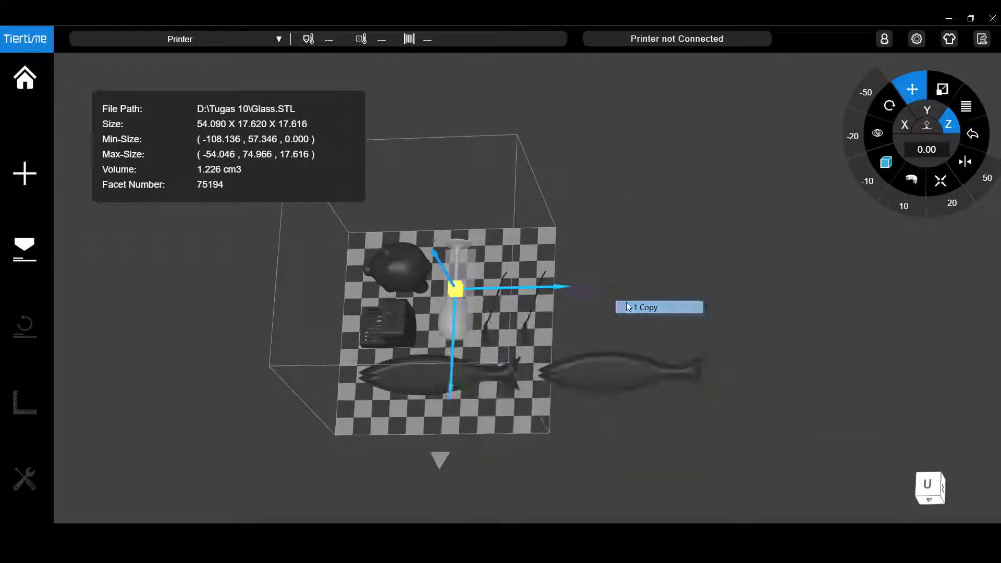
pyautogui.rightClick(400, 274)
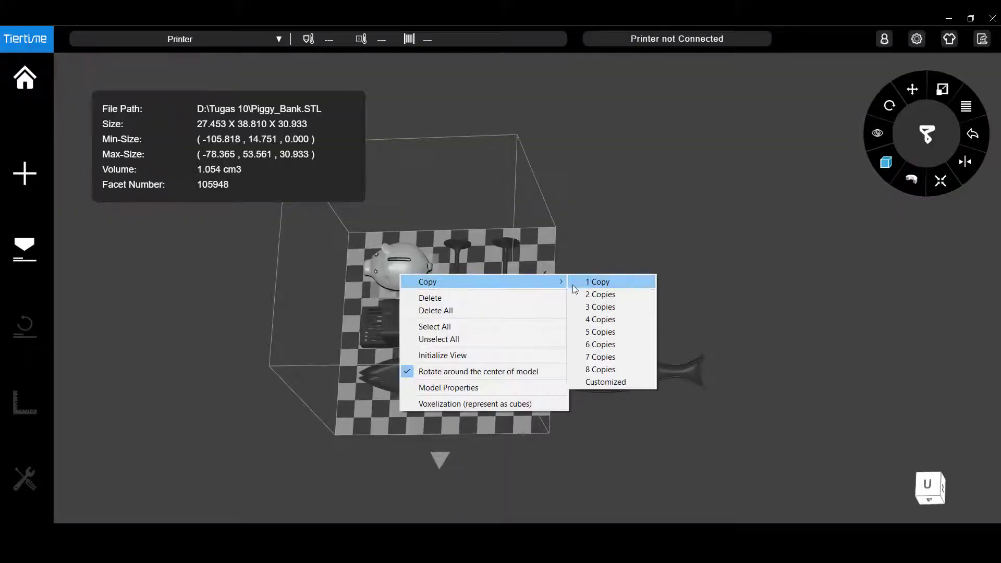
pyautogui.moveTo(501, 283)
pyautogui.click(581, 282)
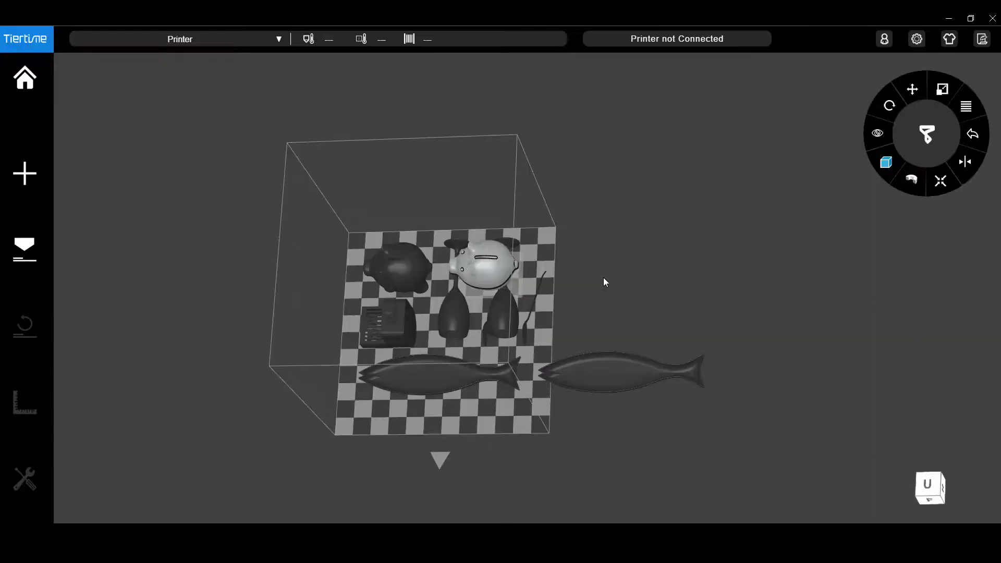
# Step: Make one copy of the pencil case
pyautogui.rightClick(403, 330)
pyautogui.moveTo(430, 336)
pyautogui.click(605, 335)
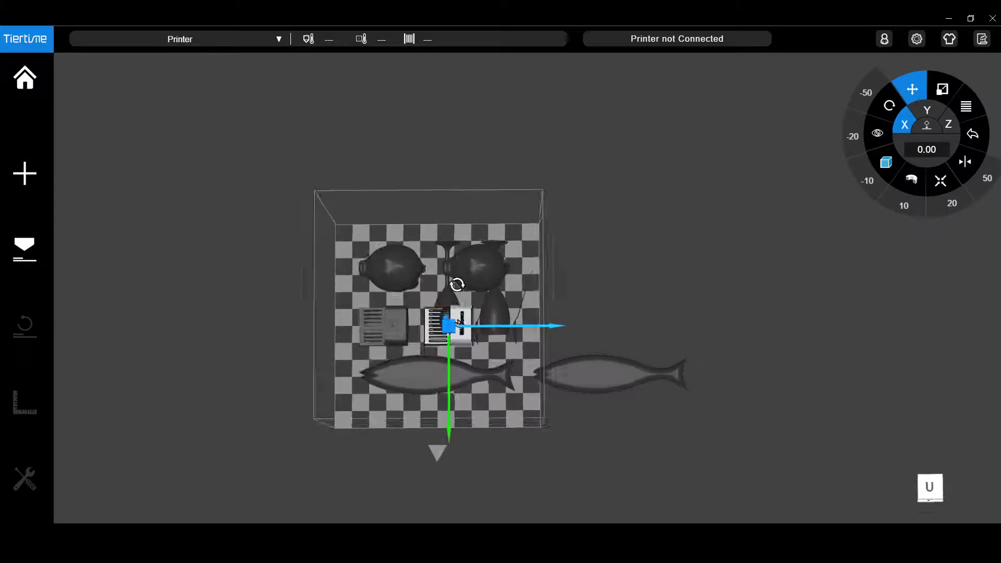
# Step: Move the original plate down to the build platform and close to its front edge
pyautogui.moveTo(457, 284); pyautogui.dragTo(370, 396)
pyautogui.click(384, 374)
pyautogui.moveTo(411, 368)
pyautogui.mouseDown()
pyautogui.moveTo(366, 383)
pyautogui.moveTo(396, 365)
pyautogui.mouseUp()
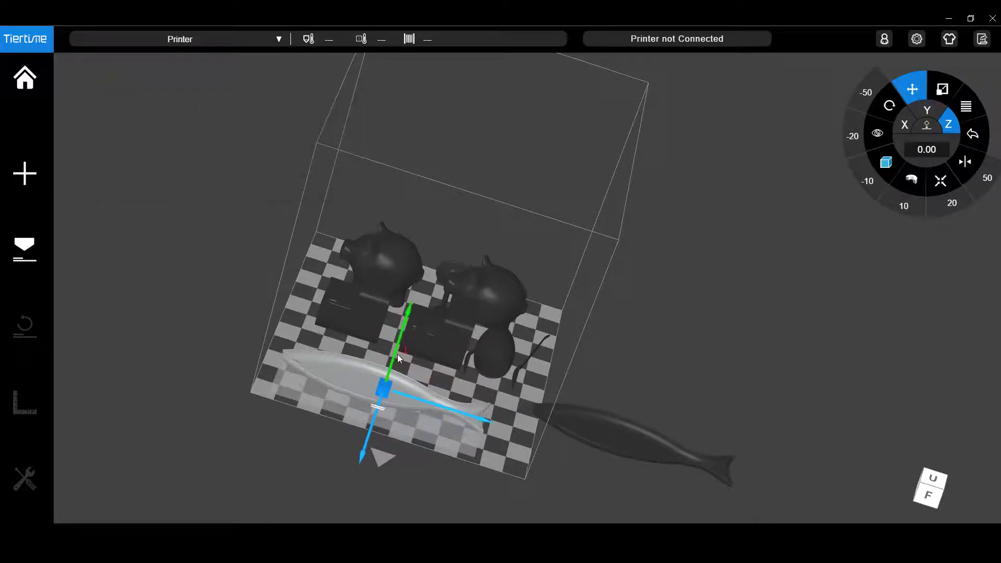
pyautogui.scroll(-2, 415, 387)
pyautogui.moveTo(415, 403); pyautogui.dragTo(410, 338)
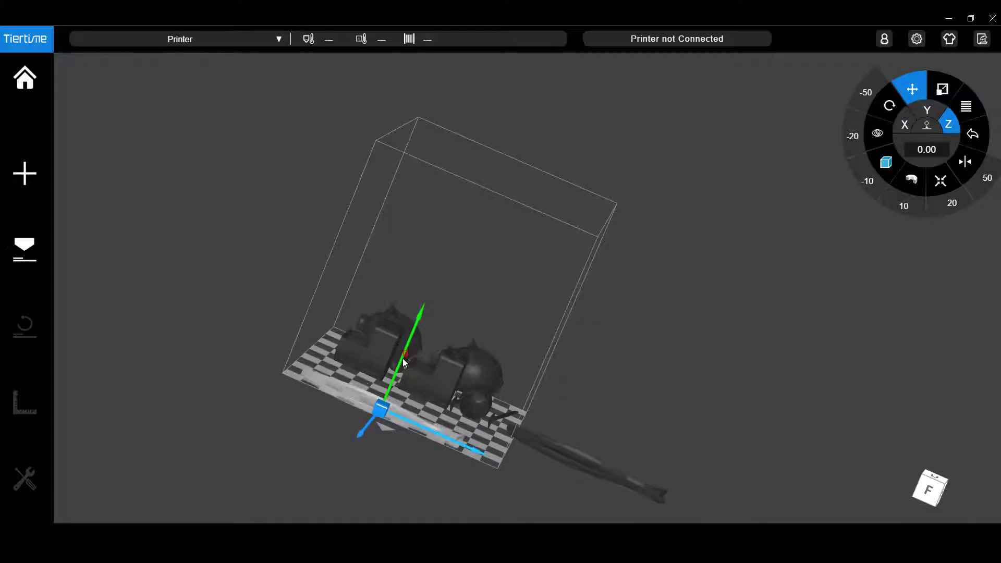
pyautogui.moveTo(386, 447)
pyautogui.mouseDown()
pyautogui.moveTo(552, 287)
pyautogui.moveTo(479, 306)
pyautogui.moveTo(399, 299)
pyautogui.moveTo(385, 357)
pyautogui.moveTo(394, 385)
pyautogui.mouseUp()
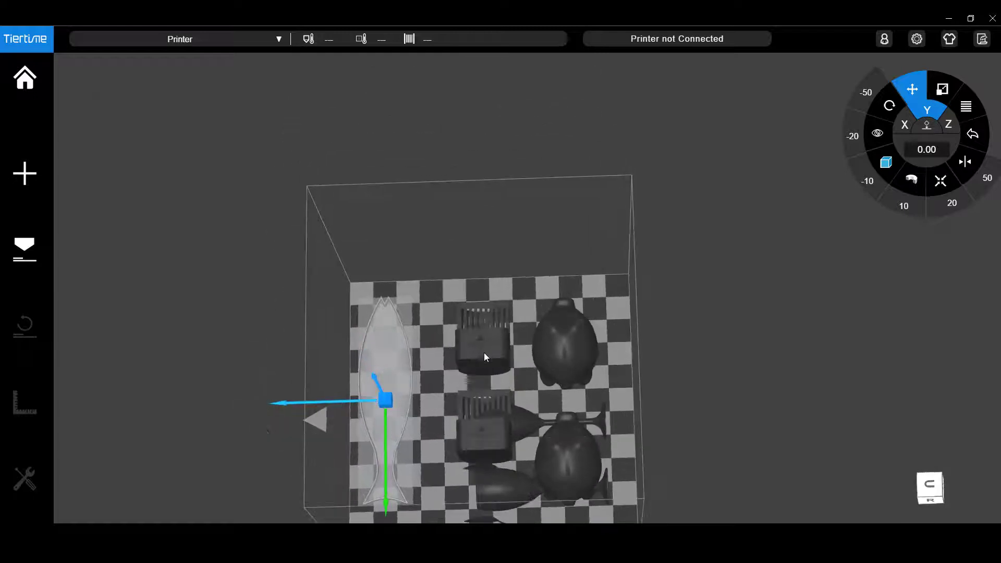
# Step: Rotate the original pencil case about the X axis onto another side
pyautogui.click(485, 349)
pyautogui.click(882, 107)
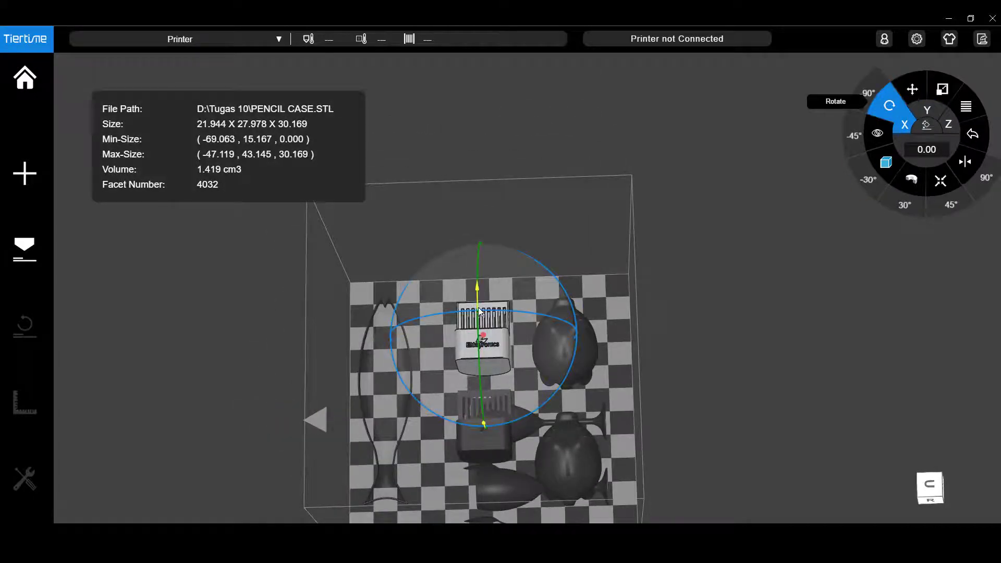
pyautogui.moveTo(478, 338); pyautogui.dragTo(484, 436)
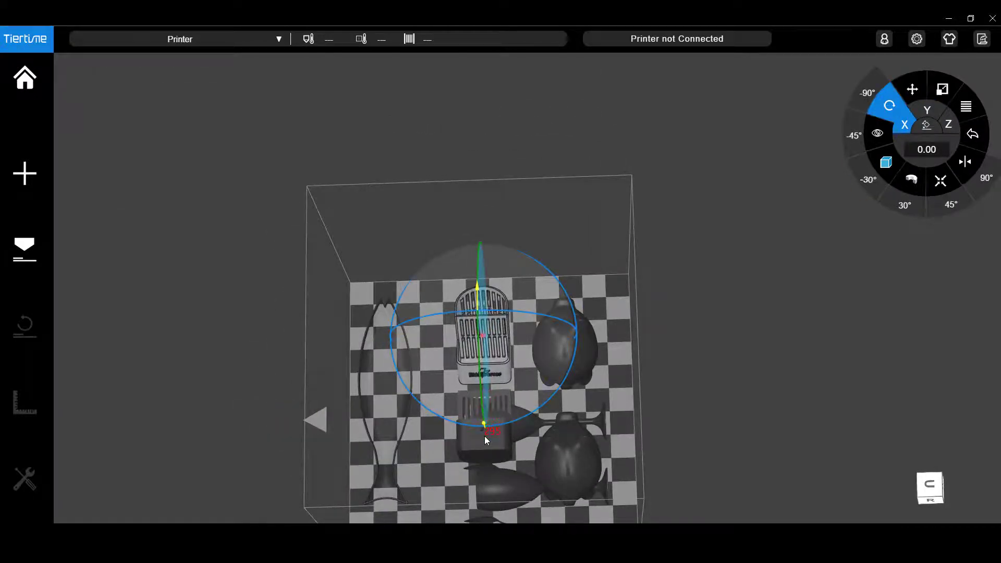
pyautogui.moveTo(583, 424)
pyautogui.mouseDown(button='middle')
pyautogui.moveTo(632, 391)
pyautogui.moveTo(746, 369)
pyautogui.mouseUp(button='middle')
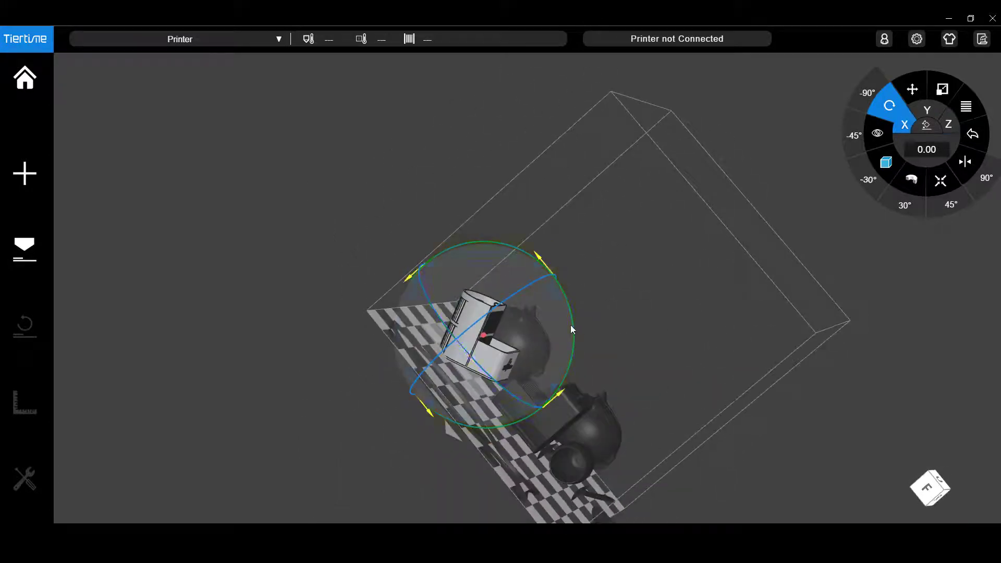
# Step: Rotate the original pencil case about the X axis until it stands upright with its base parallel to the build platform
pyautogui.moveTo(571, 325)
pyautogui.mouseDown()
pyautogui.moveTo(568, 361)
pyautogui.moveTo(541, 414)
pyautogui.mouseUp()
pyautogui.moveTo(671, 308); pyautogui.dragTo(627, 347, button='middle')
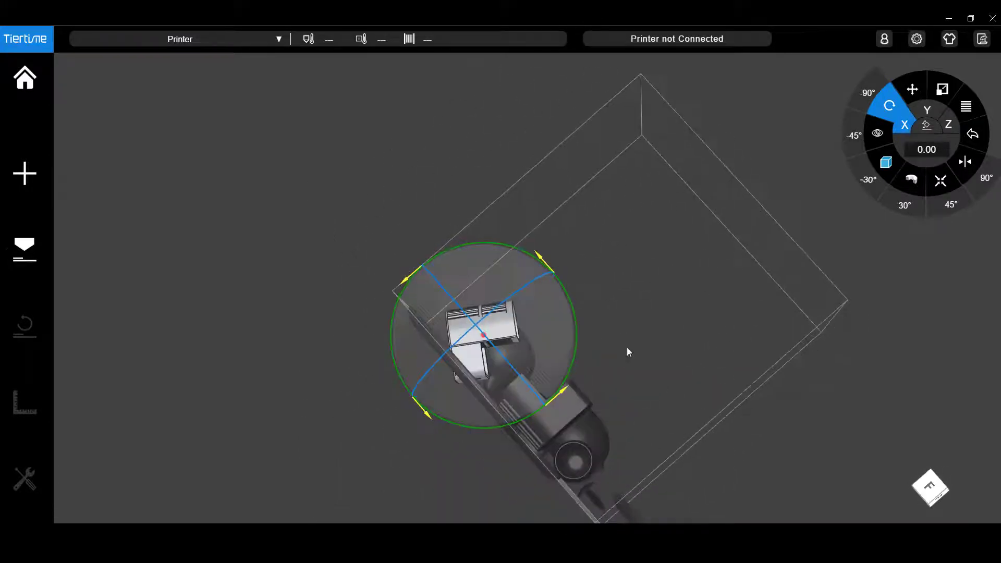
pyautogui.moveTo(557, 395); pyautogui.dragTo(583, 355)
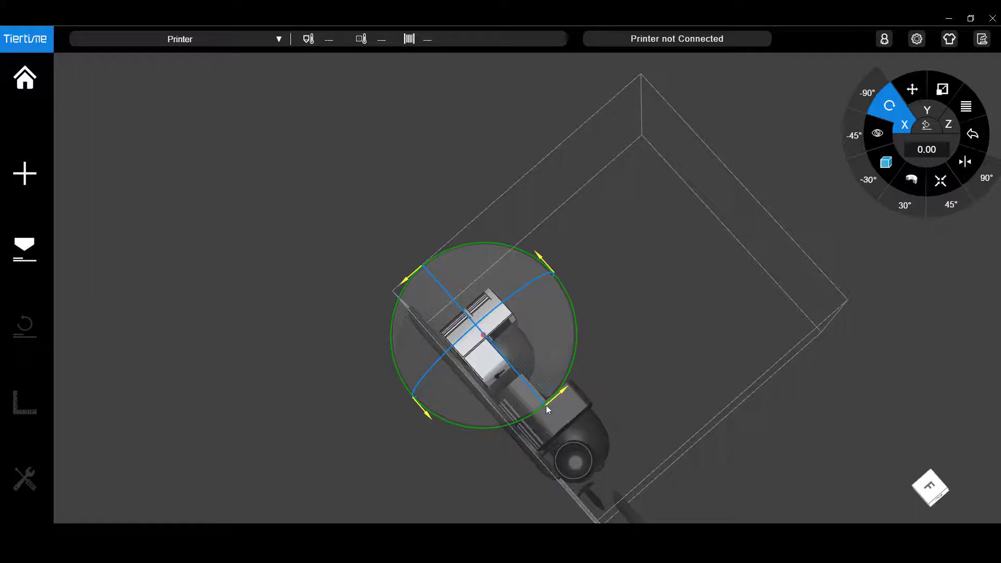
pyautogui.moveTo(546, 405); pyautogui.dragTo(578, 361)
pyautogui.moveTo(776, 282); pyautogui.dragTo(722, 382)
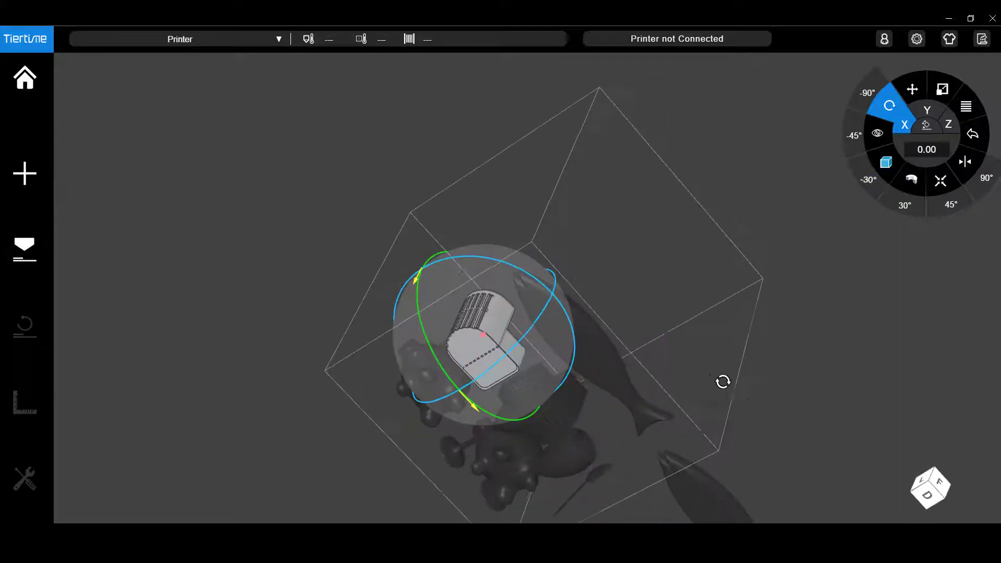
pyautogui.click(940, 483)
pyautogui.scroll(5, 461, 347)
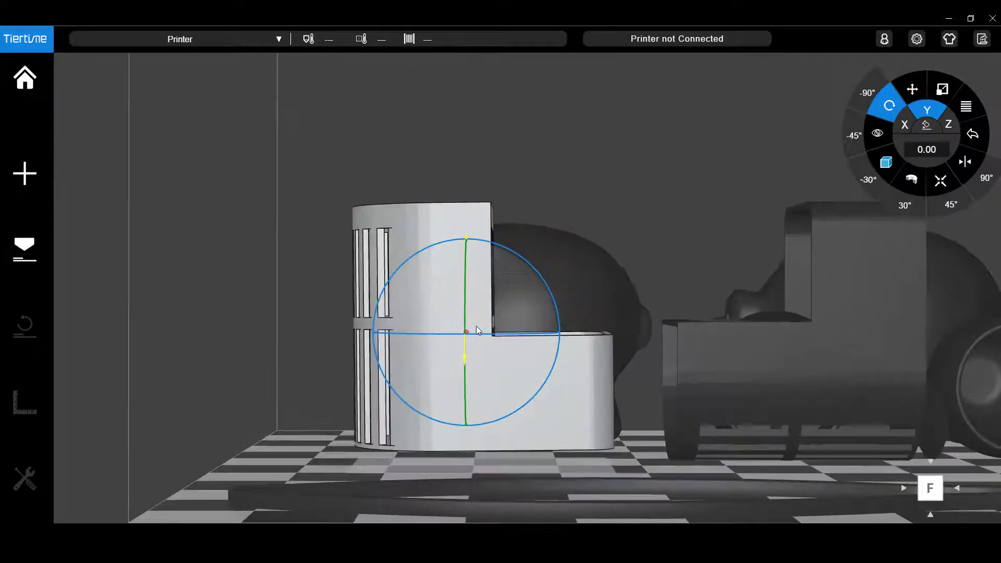
# Step: Adjust the upright original pencil case slightly along the Z axis so its base sits on the build platform
pyautogui.click(916, 85)
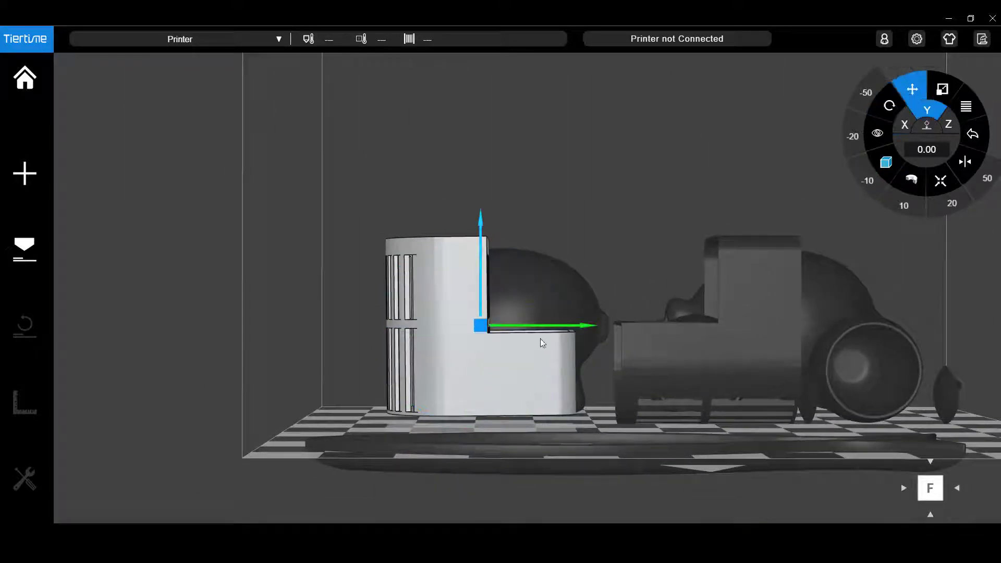
pyautogui.moveTo(483, 287)
pyautogui.mouseDown()
pyautogui.moveTo(485, 318)
pyautogui.moveTo(487, 289)
pyautogui.mouseUp()
pyautogui.moveTo(340, 398); pyautogui.dragTo(357, 383, button='middle')
pyautogui.moveTo(367, 453); pyautogui.dragTo(750, 406, button='middle')
# Step: Raise the original plate near the front edge along the Z axis so it lies on the build platform
pyautogui.click(736, 391)
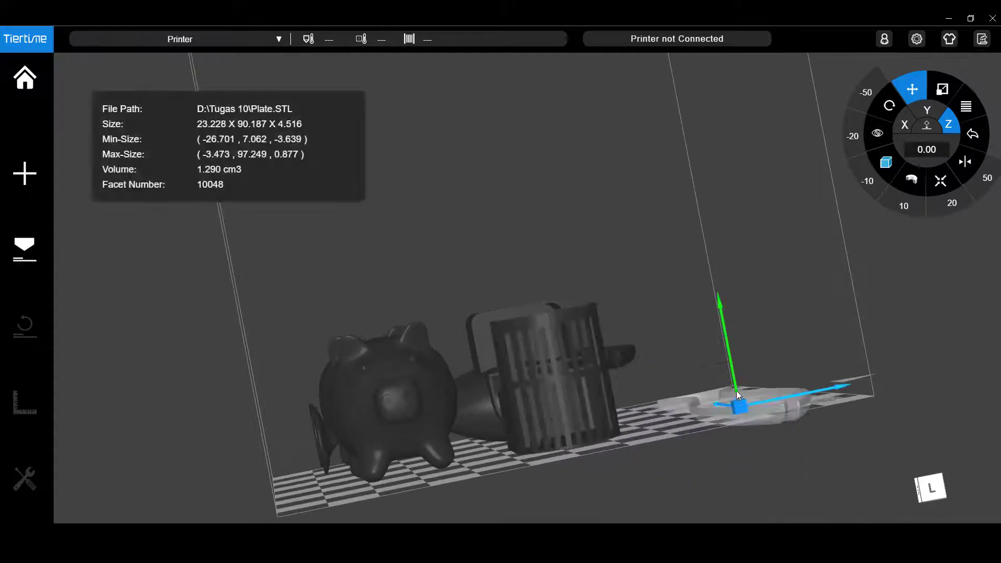
pyautogui.scroll(5, 741, 422)
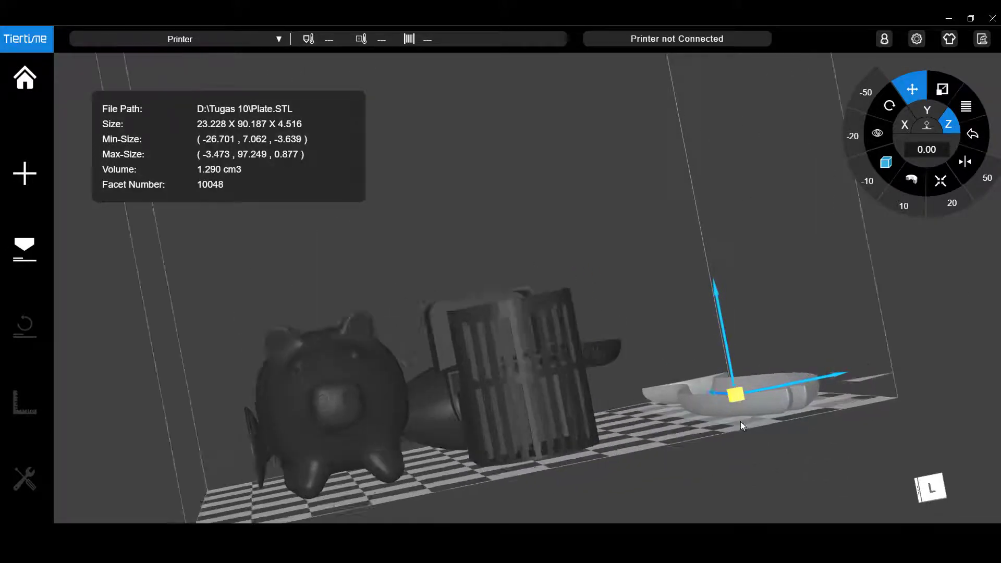
pyautogui.moveTo(762, 402); pyautogui.dragTo(756, 429, button='middle')
pyautogui.scroll(-8, 546, 402)
pyautogui.moveTo(462, 458); pyautogui.dragTo(396, 479, button='middle')
pyautogui.moveTo(363, 252); pyautogui.dragTo(659, 369, button='middle')
pyautogui.scroll(1, 761, 399)
pyautogui.scroll(-5, 930, 431)
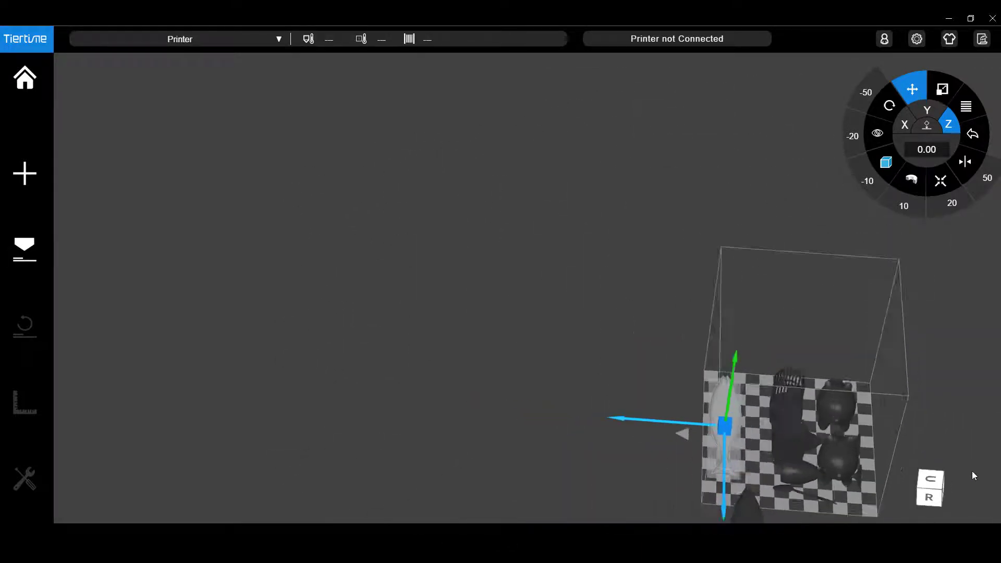
# Step: Rotate the pencil case copy about the X axis so it stands upright like the original
pyautogui.scroll(5, 972, 471)
pyautogui.click(687, 406)
pyautogui.click(930, 496)
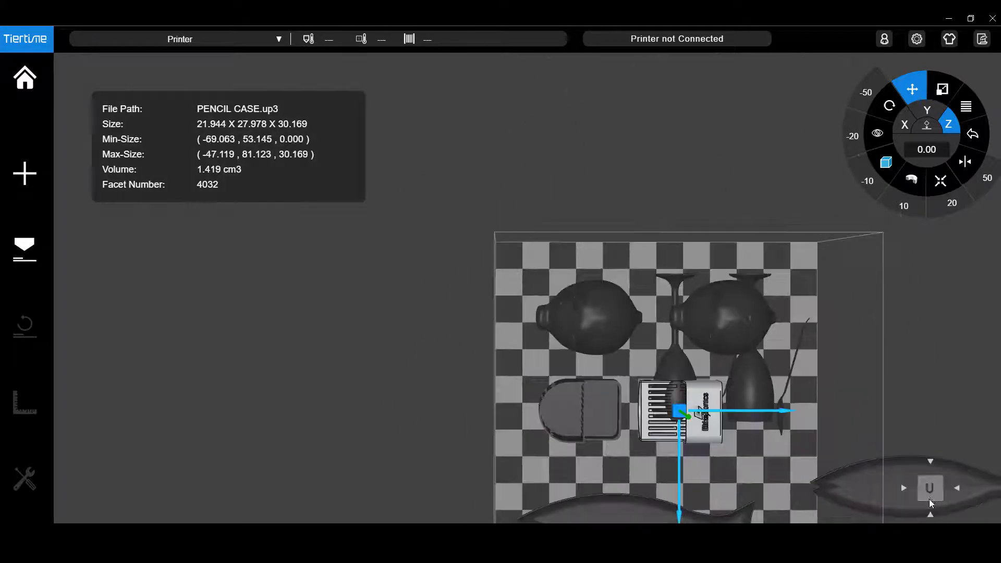
pyautogui.click(931, 515)
pyautogui.scroll(5, 715, 384)
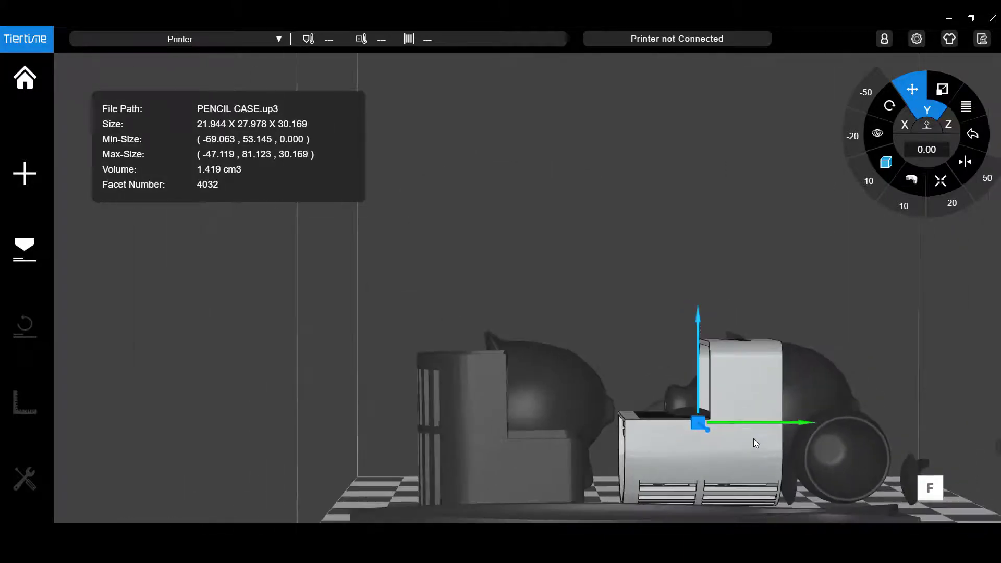
pyautogui.click(889, 107)
pyautogui.moveTo(755, 344)
pyautogui.mouseDown()
pyautogui.moveTo(808, 423)
pyautogui.moveTo(798, 491)
pyautogui.moveTo(763, 537)
pyautogui.mouseUp()
pyautogui.moveTo(786, 457); pyautogui.dragTo(794, 426)
pyautogui.scroll(-4, 881, 458)
pyautogui.scroll(2, 881, 457)
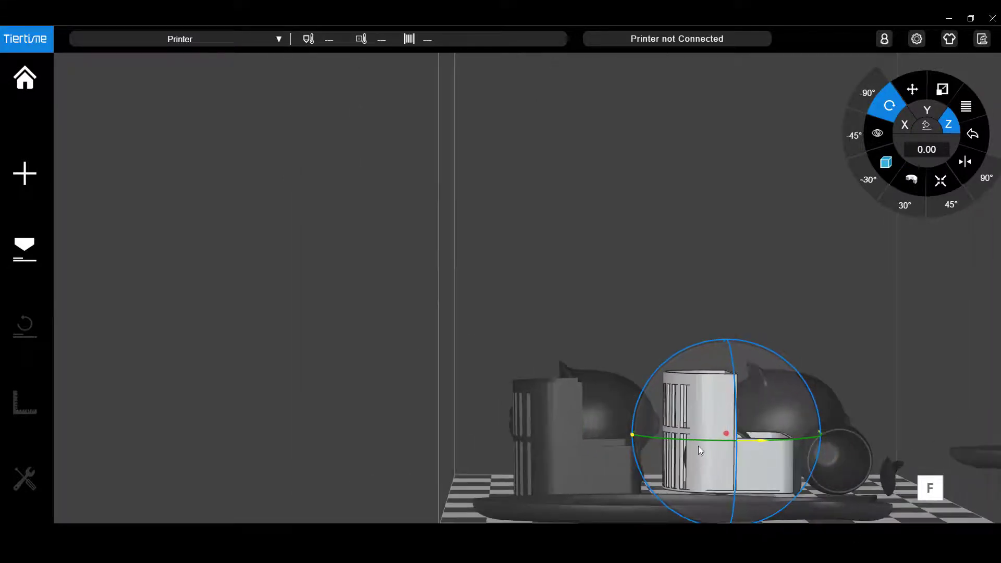
# Step: Fine-tune the pencil case copy's rotation about the X axis so its base is level with the build platform
pyautogui.press('Right')
pyautogui.press('Left')
pyautogui.press('Left')
pyautogui.press('Left')
pyautogui.press('Left')
pyautogui.press('Left')
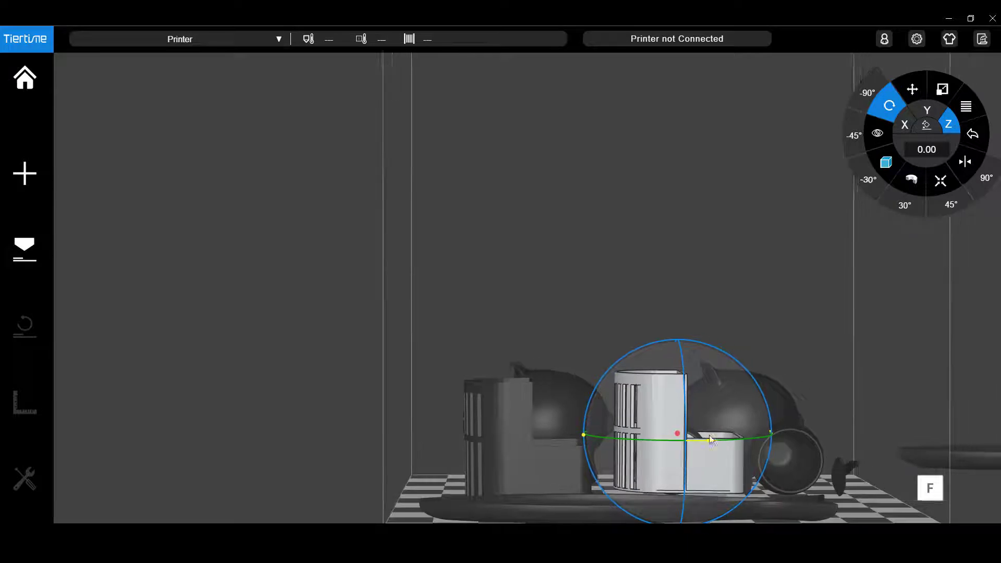
pyautogui.press('Left')
pyautogui.press('Left')
pyautogui.press('Left')
pyautogui.press('Left')
pyautogui.scroll(5, 722, 465)
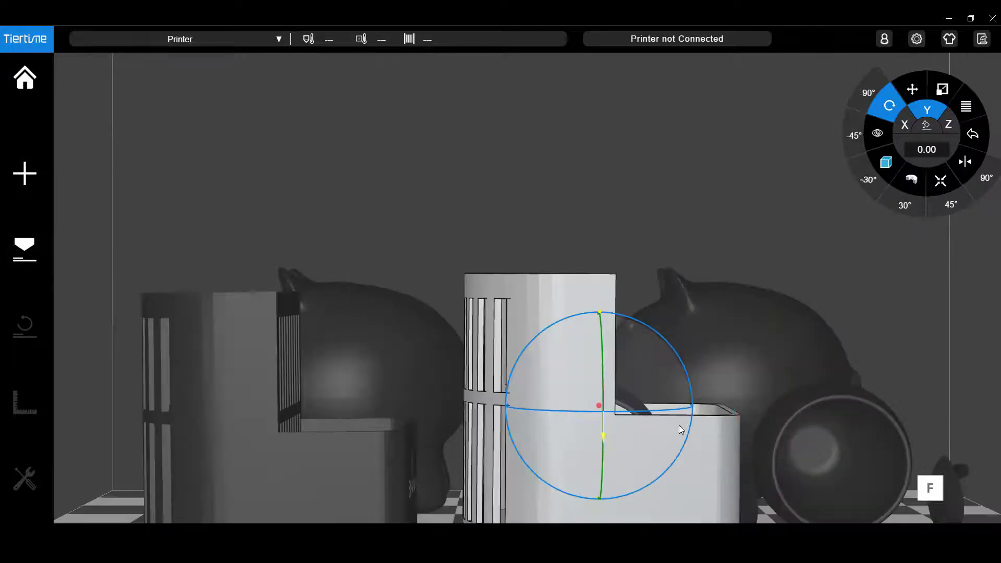
pyautogui.scroll(3, 681, 429)
pyautogui.moveTo(776, 181)
pyautogui.mouseDown()
pyautogui.moveTo(812, 186)
pyautogui.moveTo(834, 350)
pyautogui.moveTo(834, 204)
pyautogui.moveTo(686, 494)
pyautogui.mouseUp()
pyautogui.moveTo(453, 369)
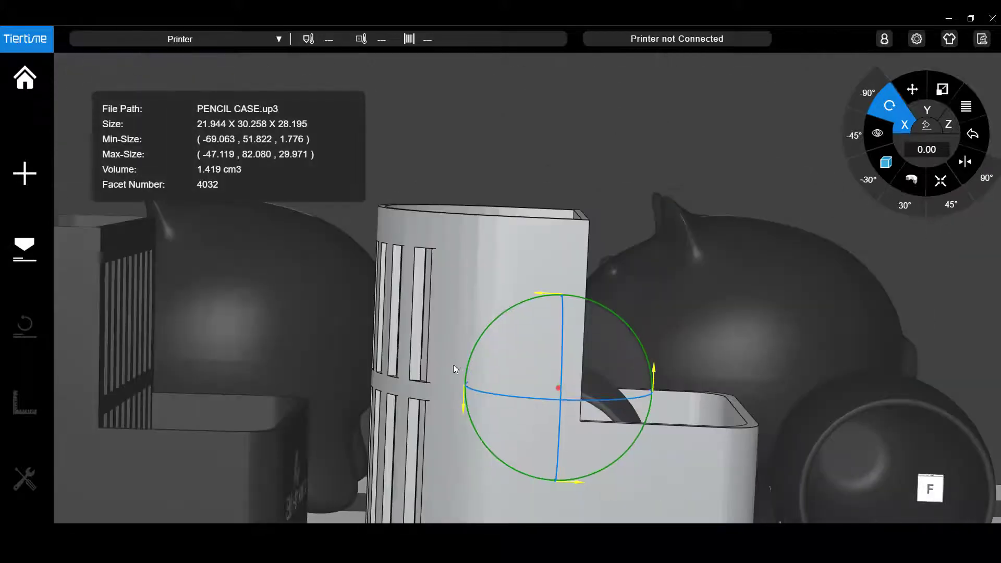
pyautogui.scroll(-5, 475, 261)
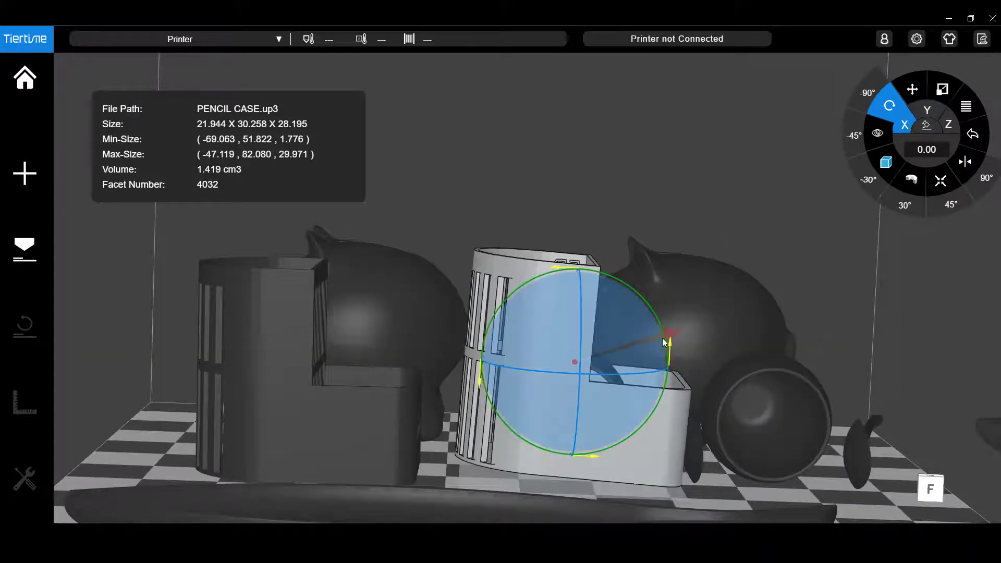
pyautogui.scroll(-3, 633, 344)
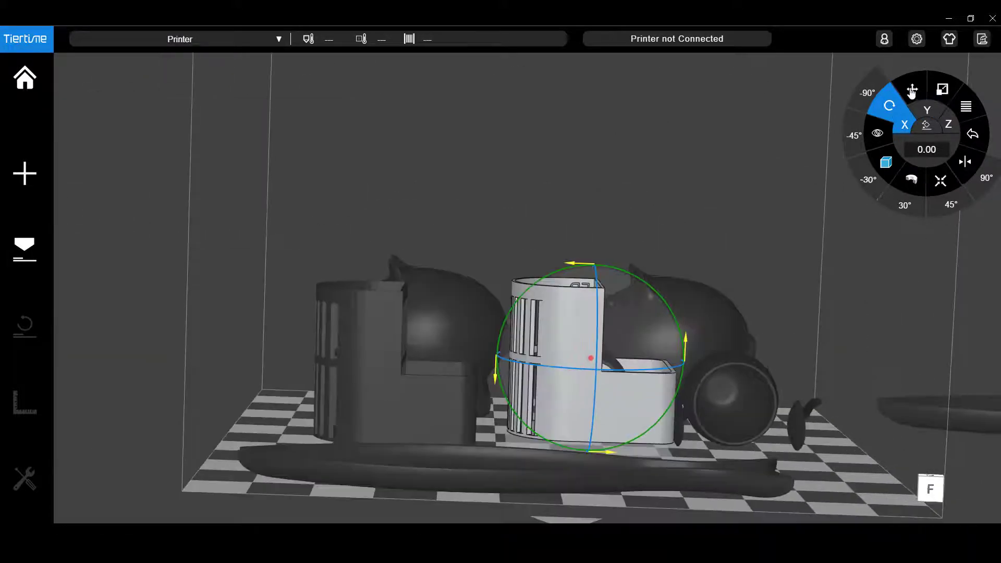
# Step: Move the pencil case copy along the X axis, away from the glasses and toward the plate
pyautogui.click(911, 91)
pyautogui.moveTo(584, 449); pyautogui.dragTo(694, 440)
pyautogui.scroll(2, 561, 403)
pyautogui.moveTo(678, 428); pyautogui.dragTo(683, 442, button='middle')
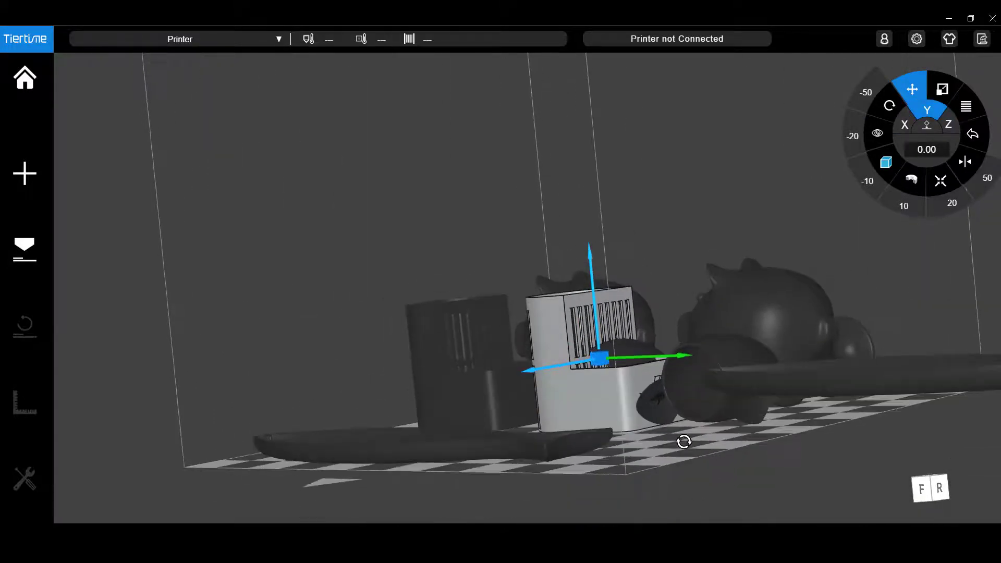
pyautogui.scroll(3, 589, 302)
pyautogui.moveTo(595, 432)
pyautogui.mouseDown(button='middle')
pyautogui.moveTo(686, 418)
pyautogui.moveTo(565, 431)
pyautogui.moveTo(512, 467)
pyautogui.moveTo(790, 397)
pyautogui.moveTo(813, 289)
pyautogui.moveTo(727, 417)
pyautogui.moveTo(923, 302)
pyautogui.moveTo(825, 325)
pyautogui.mouseUp(button='middle')
pyautogui.moveTo(825, 324); pyautogui.dragTo(880, 276)
pyautogui.scroll(-5, 821, 479)
pyautogui.moveTo(998, 342); pyautogui.dragTo(778, 292, button='middle')
pyautogui.click(753, 280)
pyautogui.moveTo(812, 249); pyautogui.dragTo(851, 240)
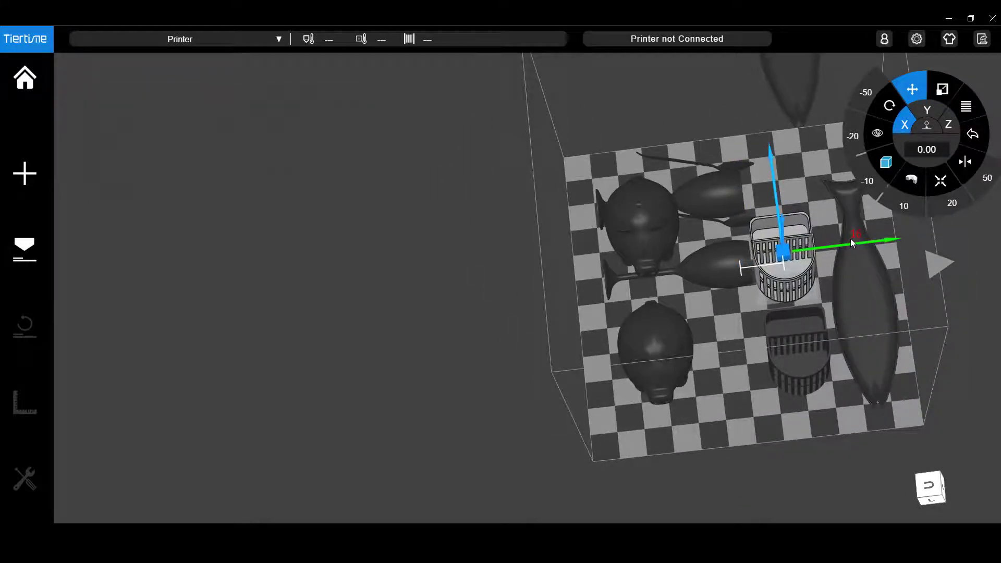
# Step: Move the original piggy bank along the Y axis toward the platform's side edge and lower it 1 mm
pyautogui.scroll(-5, 847, 369)
pyautogui.moveTo(913, 333); pyautogui.dragTo(876, 258, button='middle')
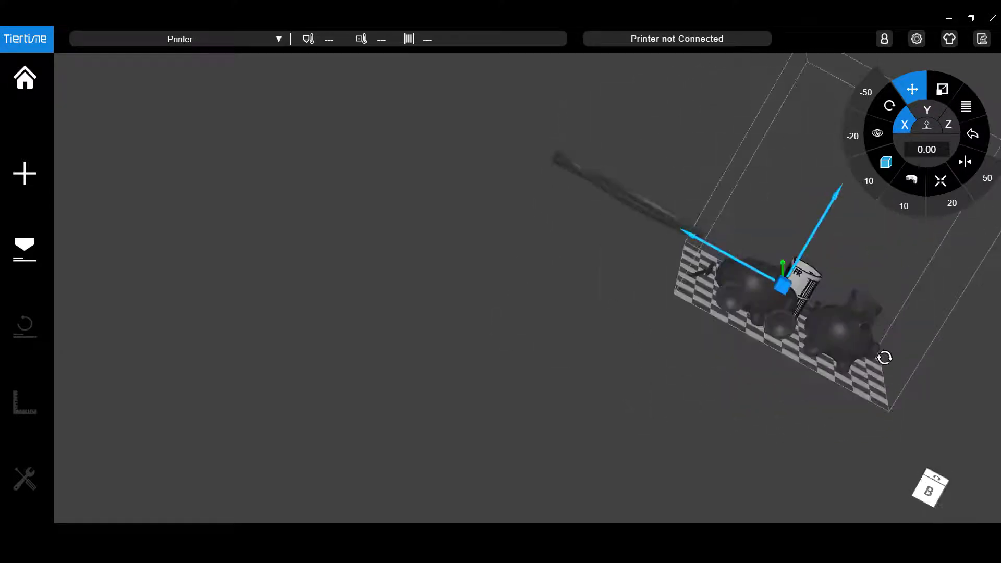
pyautogui.moveTo(885, 358); pyautogui.dragTo(761, 358, button='middle')
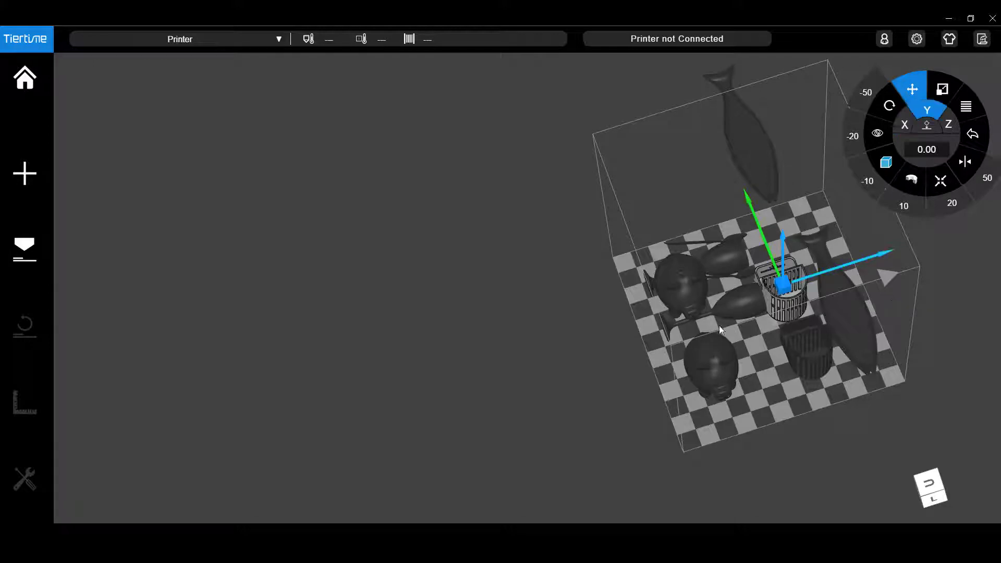
pyautogui.click(718, 365)
pyautogui.moveTo(698, 330); pyautogui.dragTo(707, 364)
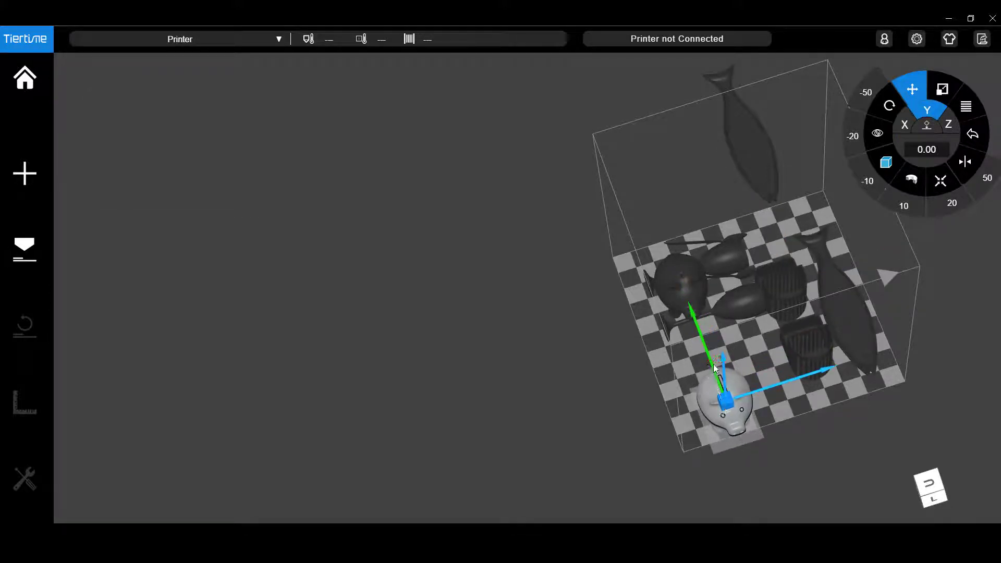
pyautogui.scroll(-3, 749, 430)
pyautogui.scroll(5, 766, 404)
pyautogui.moveTo(910, 478); pyautogui.dragTo(999, 356, button='middle')
pyautogui.scroll(3, 697, 446)
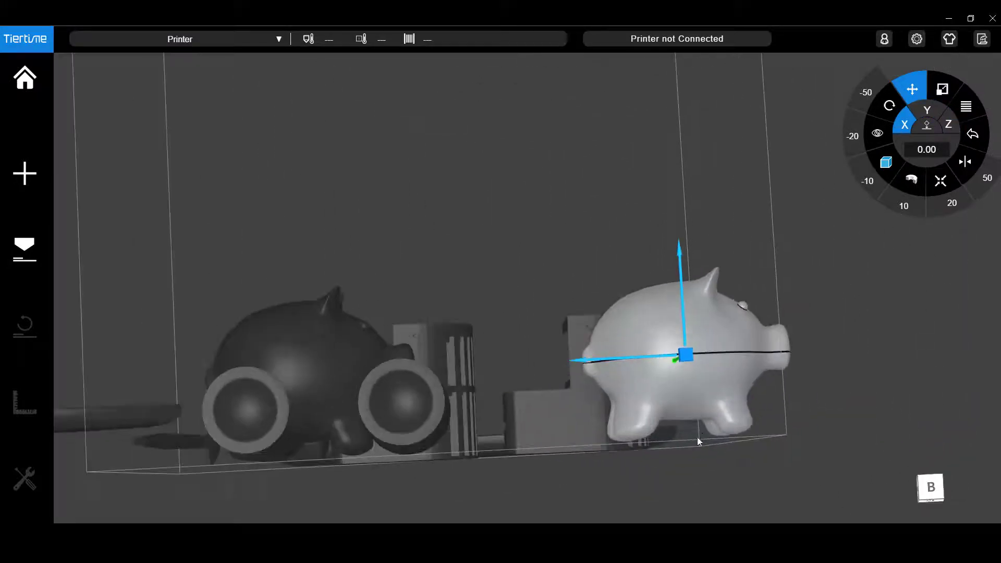
pyautogui.moveTo(697, 438); pyautogui.dragTo(760, 398, button='middle')
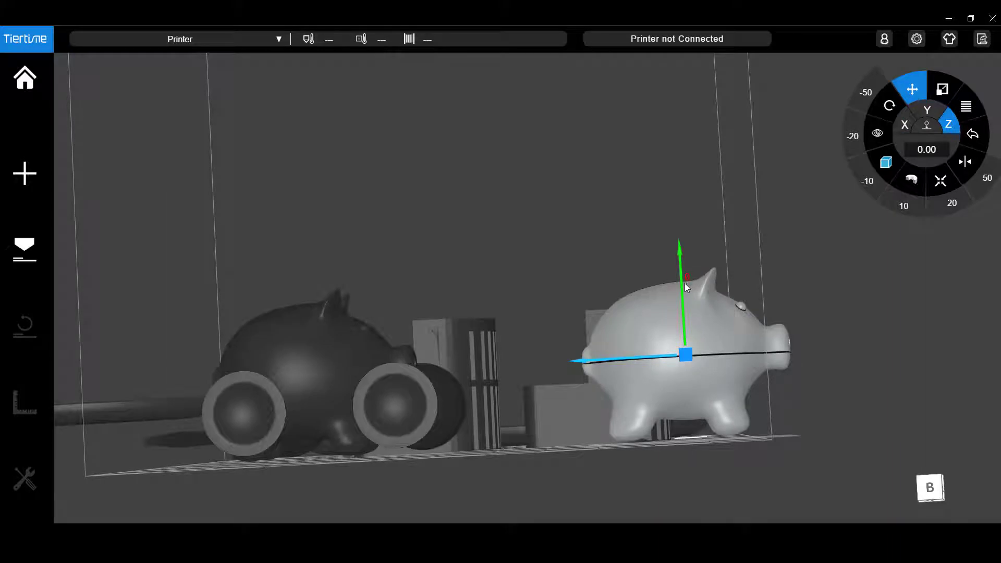
# Step: Lower the piggy bank copy beside the glasses by 1 mm along the Z axis
pyautogui.click(314, 317)
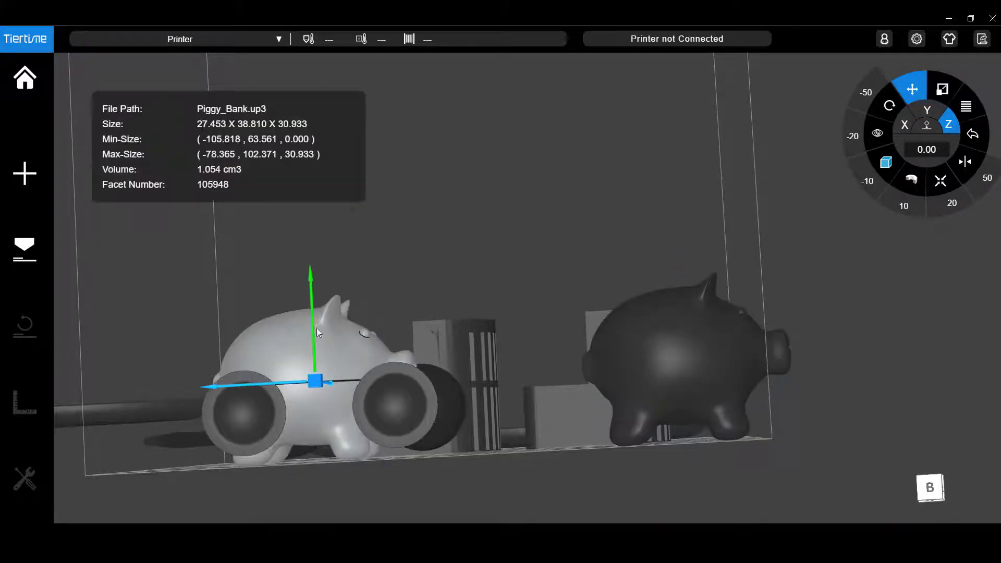
pyautogui.moveTo(317, 327); pyautogui.dragTo(866, 490, button='middle')
pyautogui.click(930, 486)
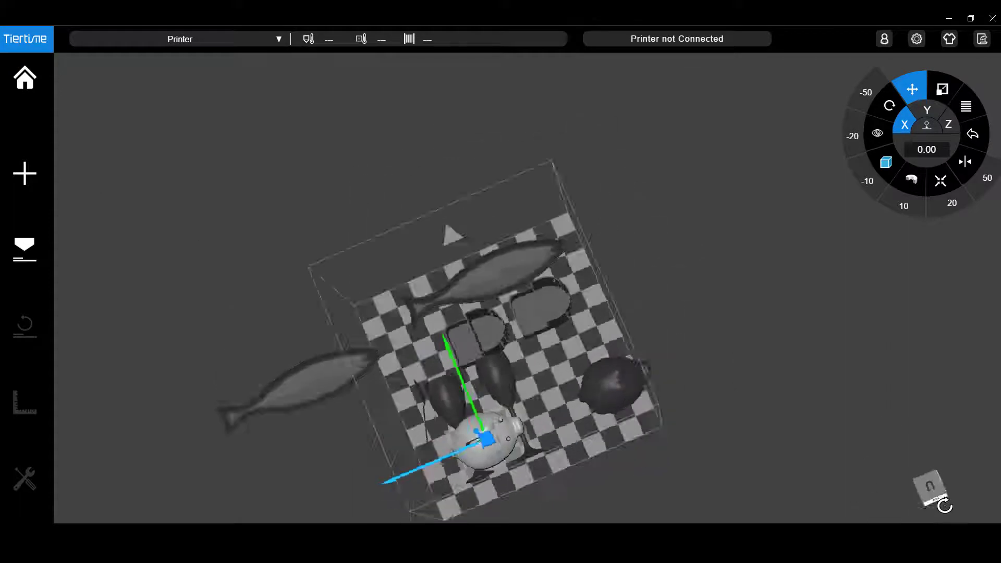
pyautogui.scroll(2, 419, 491)
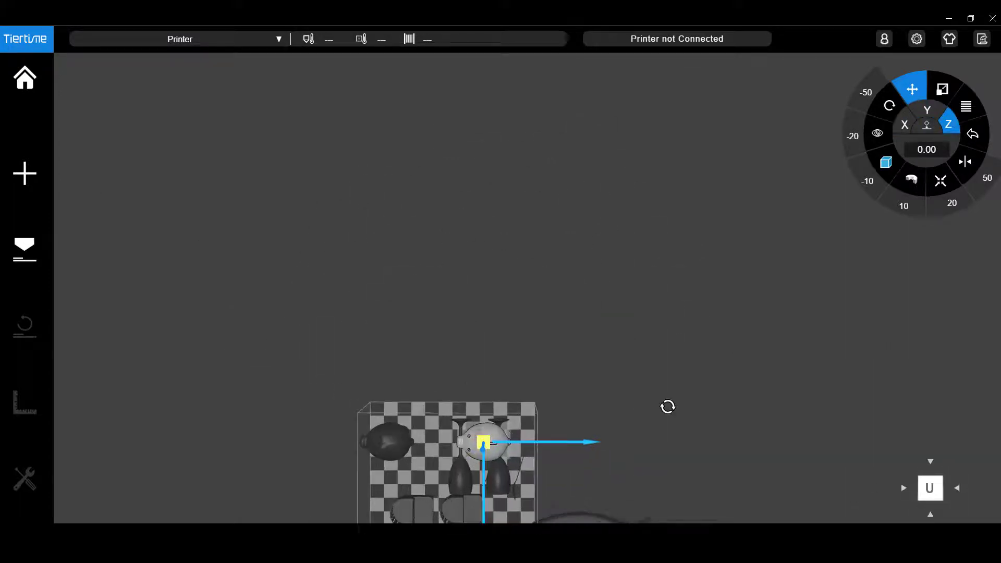
pyautogui.moveTo(666, 406); pyautogui.dragTo(772, 420, button='middle')
pyautogui.click(931, 487)
pyautogui.scroll(-5, 388, 493)
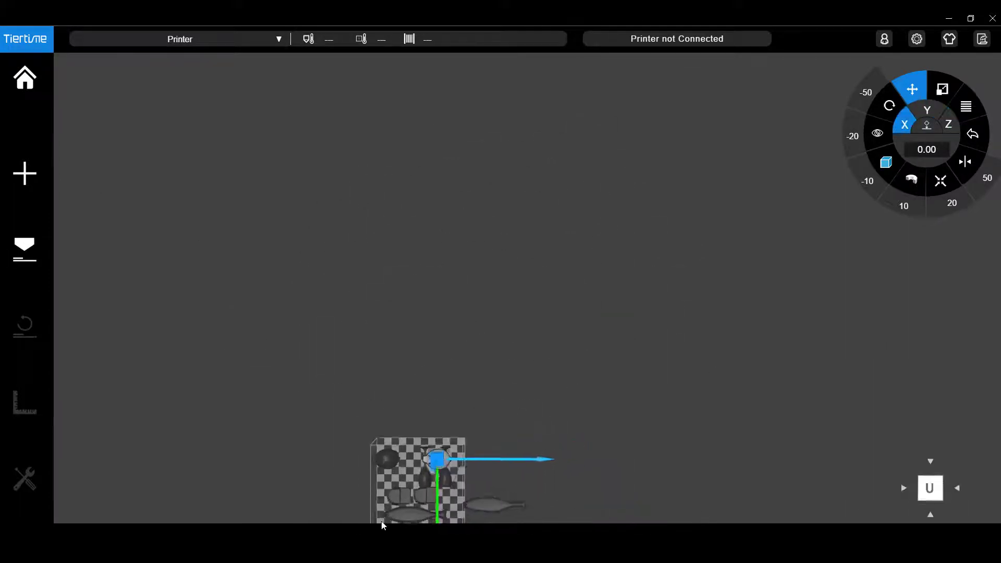
pyautogui.scroll(5, 385, 469)
# Step: Move the original piggy bank 18 mm forward along the X axis and 2 mm inward along the Y axis
pyautogui.click(371, 370)
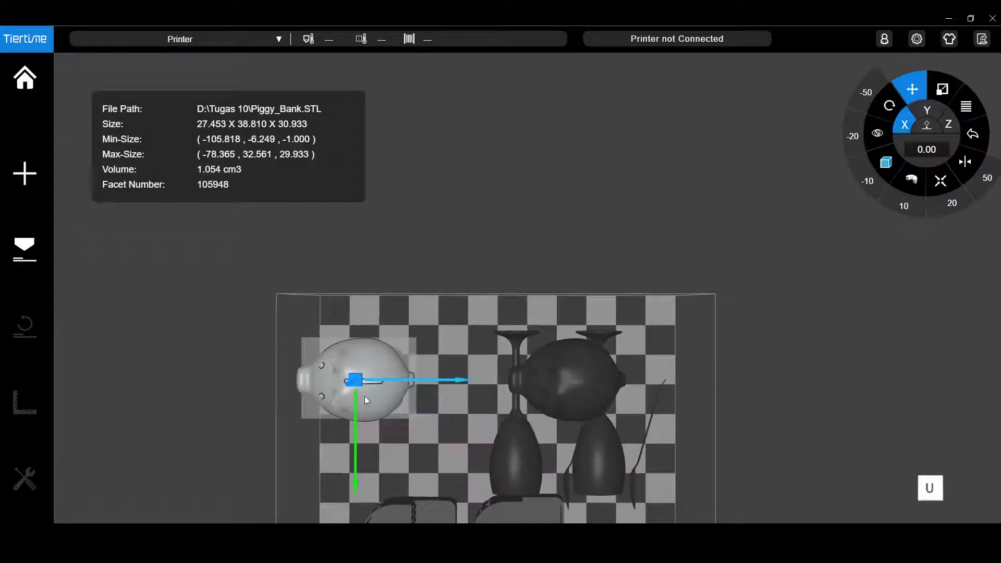
pyautogui.moveTo(358, 415); pyautogui.dragTo(358, 472)
pyautogui.moveTo(428, 436); pyautogui.dragTo(439, 436)
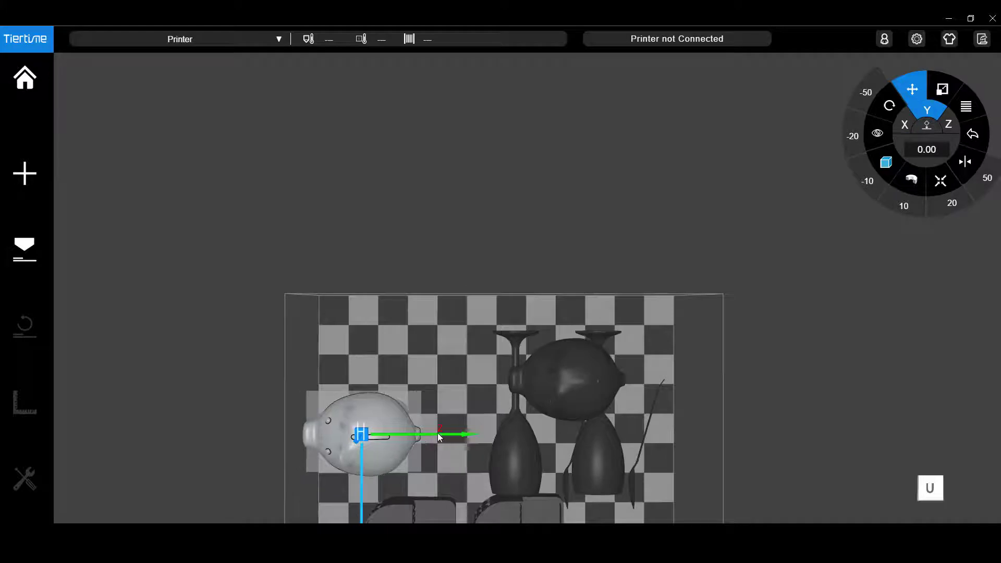
# Step: Move the piggy bank copy off the glasses into the platform's back corner behind the original, shifting it 12 mm back along X
pyautogui.click(569, 392)
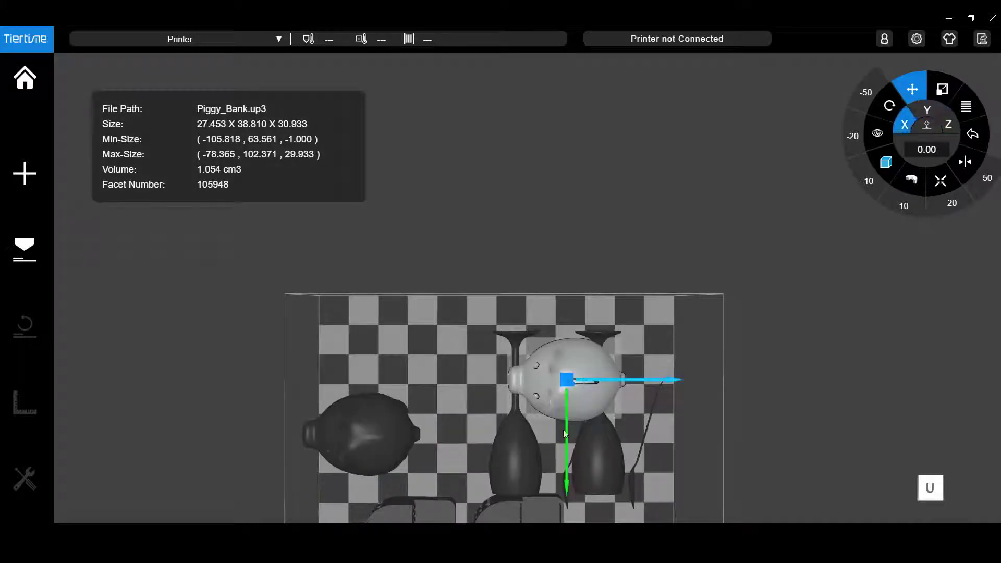
pyautogui.moveTo(645, 340); pyautogui.dragTo(262, 344)
pyautogui.scroll(5, 645, 344)
pyautogui.scroll(-5, 297, 412)
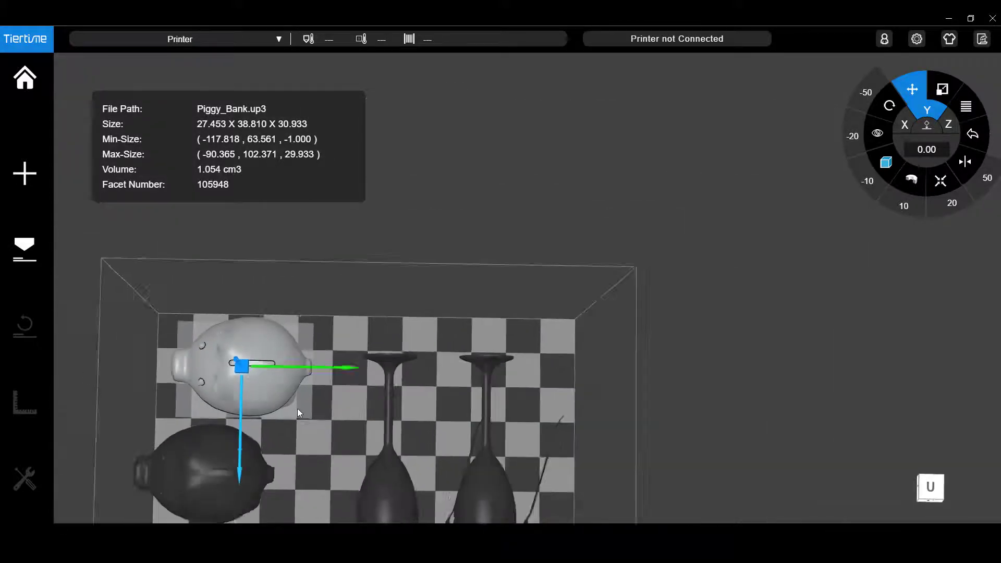
pyautogui.moveTo(297, 419); pyautogui.dragTo(276, 340)
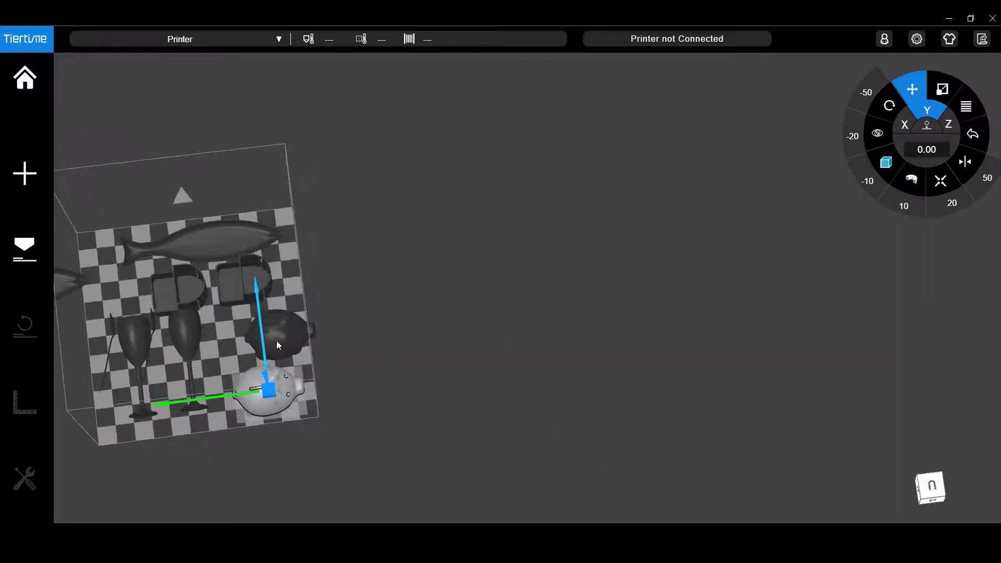
# Step: Move the original piggy bank inward along the Y axis so it lies fully within the platform's side edge
pyautogui.moveTo(274, 349)
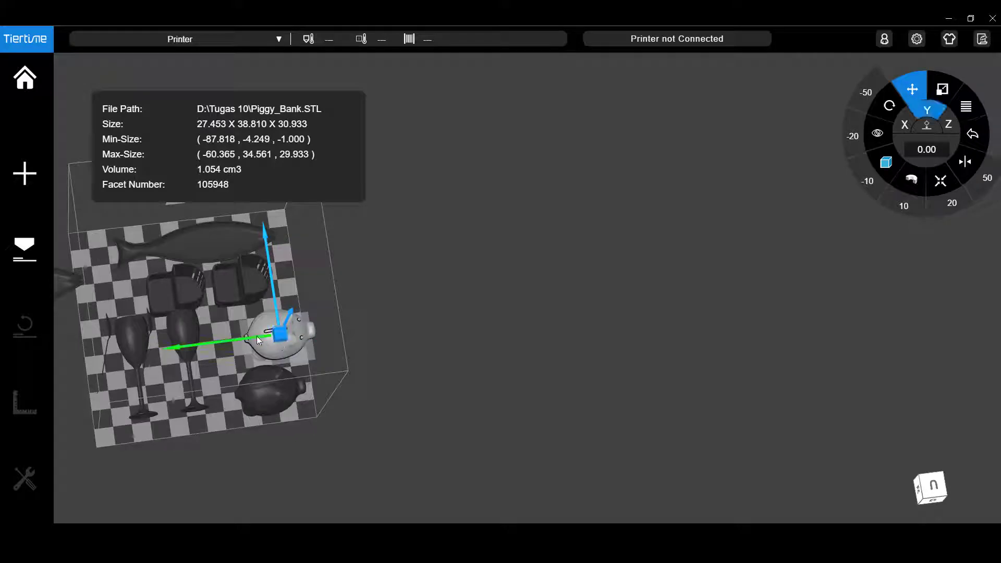
pyautogui.moveTo(259, 338); pyautogui.dragTo(246, 341)
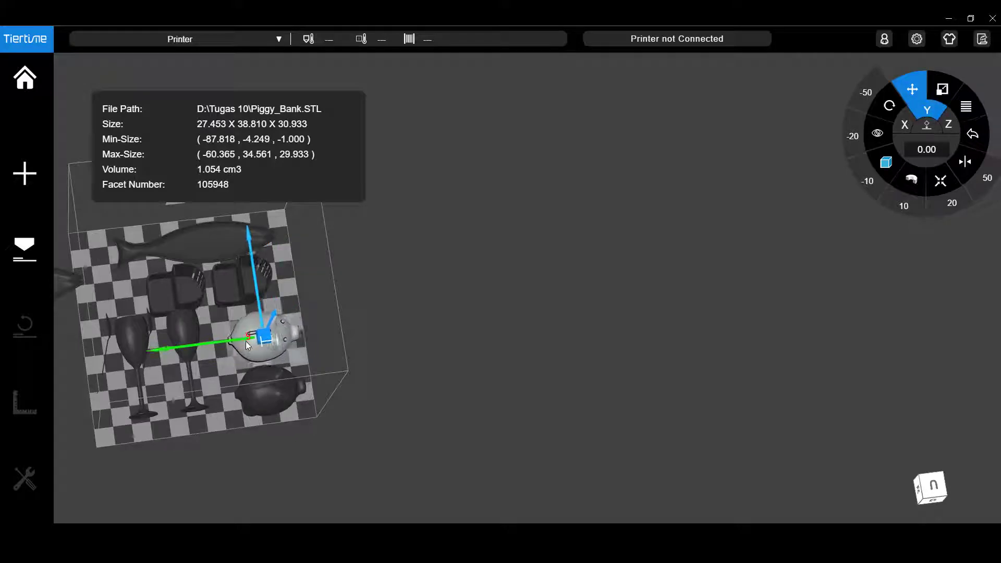
pyautogui.moveTo(498, 388); pyautogui.dragTo(453, 373, button='middle')
pyautogui.scroll(-6, 245, 380)
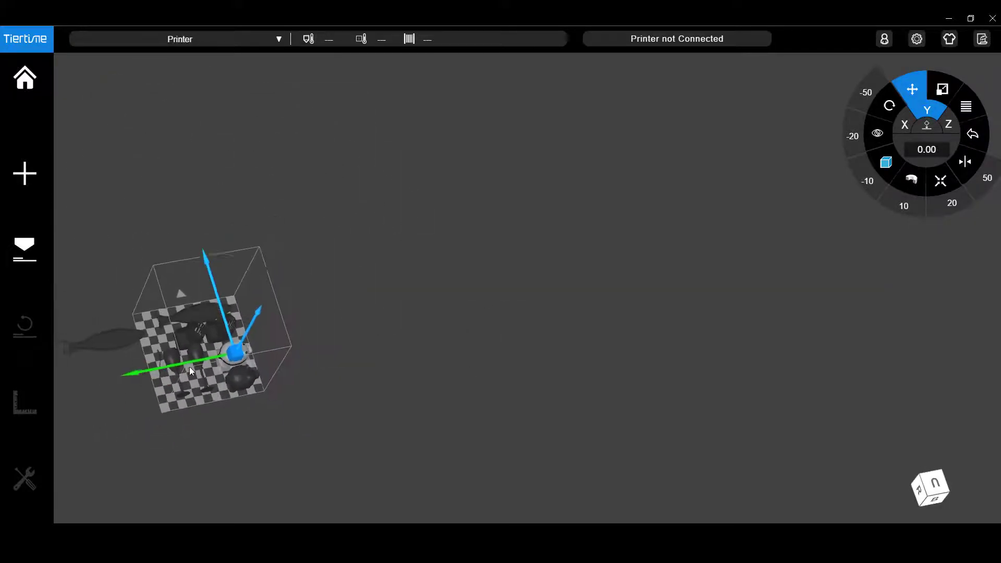
# Step: Rotate the original lying glass about the Y axis so it stands upright
pyautogui.scroll(5, 199, 368)
pyautogui.click(208, 371)
pyautogui.click(889, 106)
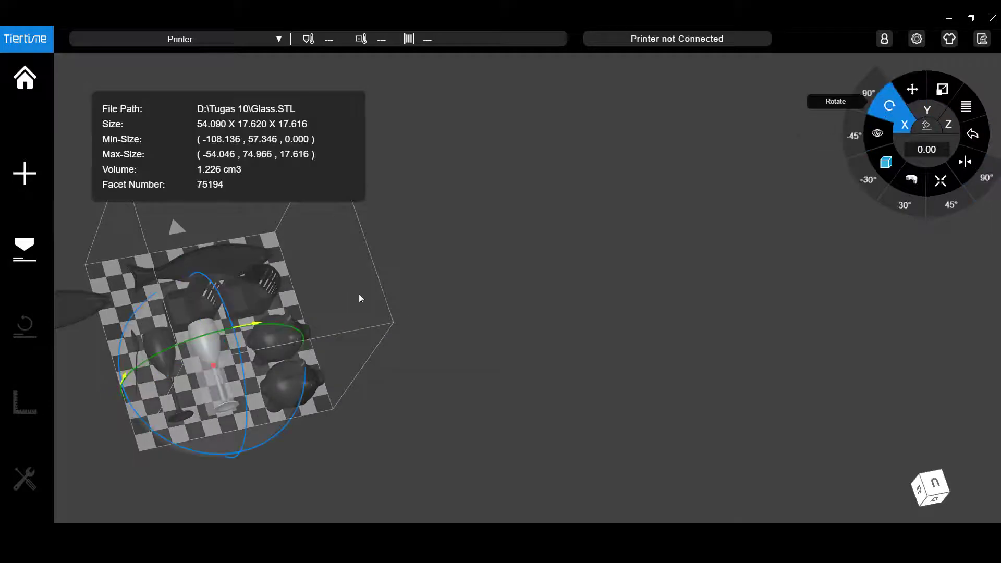
pyautogui.click(934, 484)
pyautogui.click(956, 486)
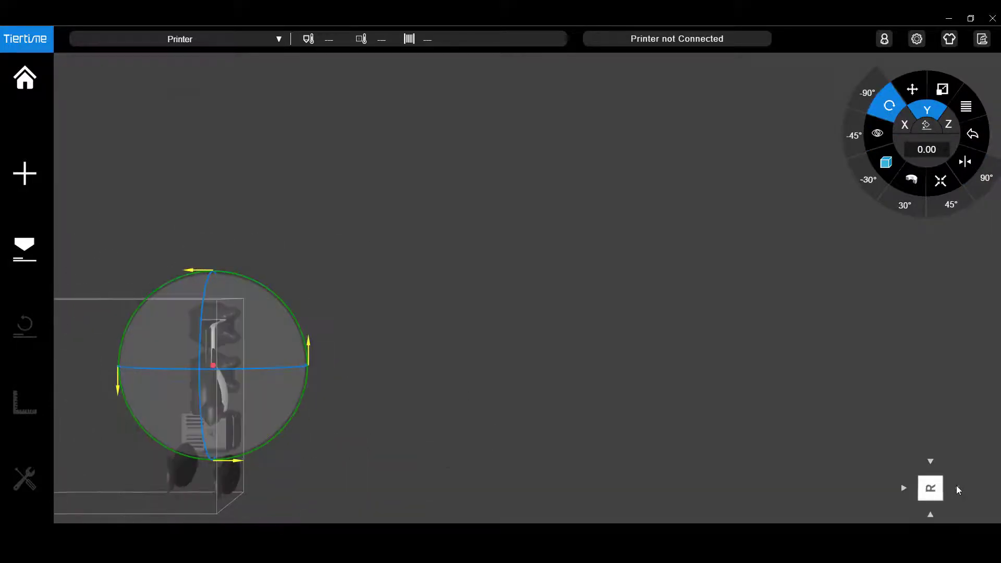
pyautogui.click(957, 487)
pyautogui.click(930, 515)
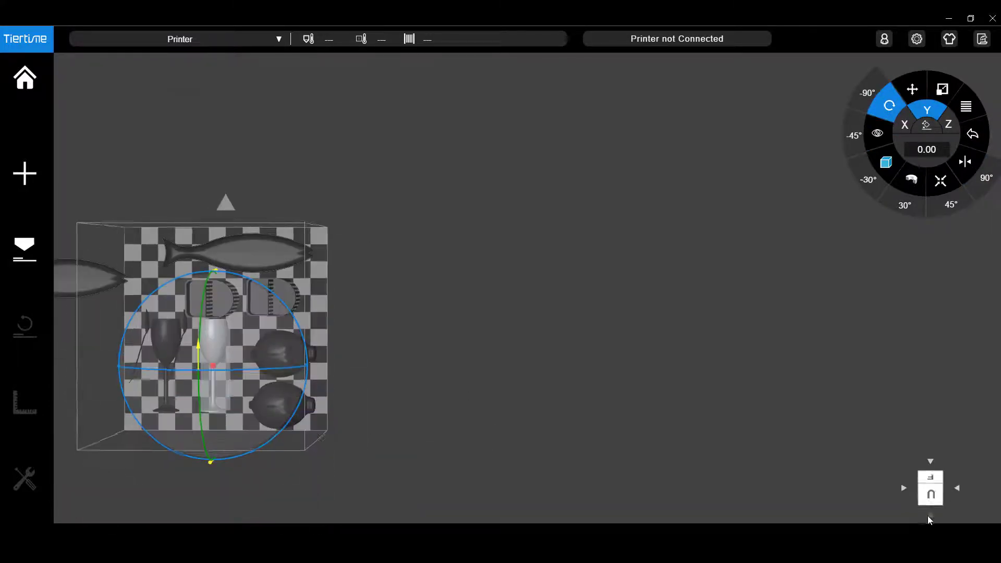
pyautogui.click(954, 488)
pyautogui.click(905, 489)
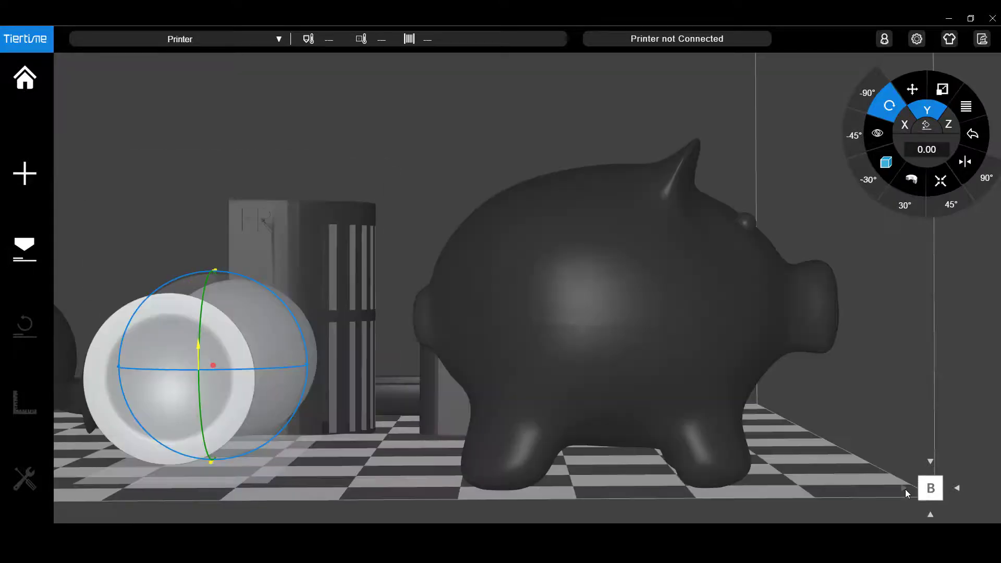
pyautogui.click(904, 489)
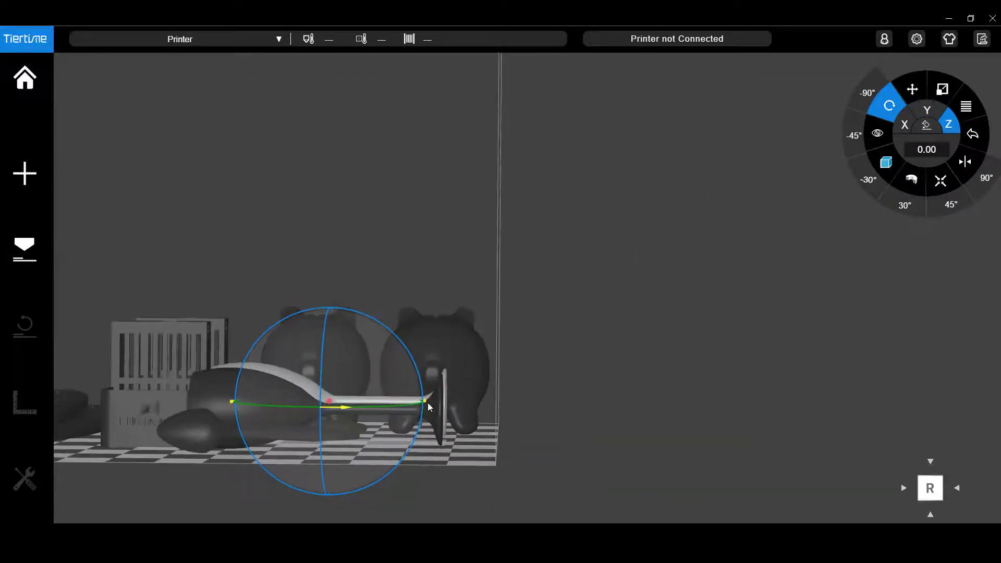
pyautogui.moveTo(421, 392)
pyautogui.mouseDown()
pyautogui.moveTo(391, 444)
pyautogui.moveTo(327, 474)
pyautogui.moveTo(345, 479)
pyautogui.mouseUp()
# Step: Rotate the glass copy about the Y axis so it also stands upright
pyautogui.moveTo(609, 421)
pyautogui.mouseDown(button='middle')
pyautogui.moveTo(597, 461)
pyautogui.moveTo(625, 437)
pyautogui.mouseUp(button='middle')
pyautogui.click(215, 394)
pyautogui.moveTo(402, 366)
pyautogui.mouseDown()
pyautogui.moveTo(390, 434)
pyautogui.moveTo(365, 474)
pyautogui.mouseUp()
pyautogui.scroll(-5, 401, 390)
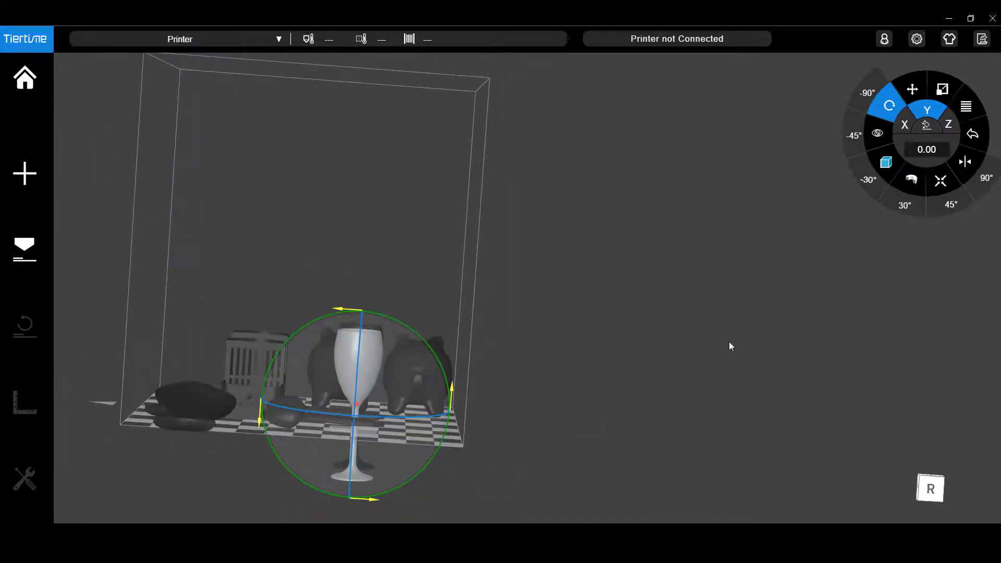
pyautogui.scroll(-2, 609, 448)
pyautogui.scroll(-2, 730, 314)
pyautogui.scroll(2, 801, 205)
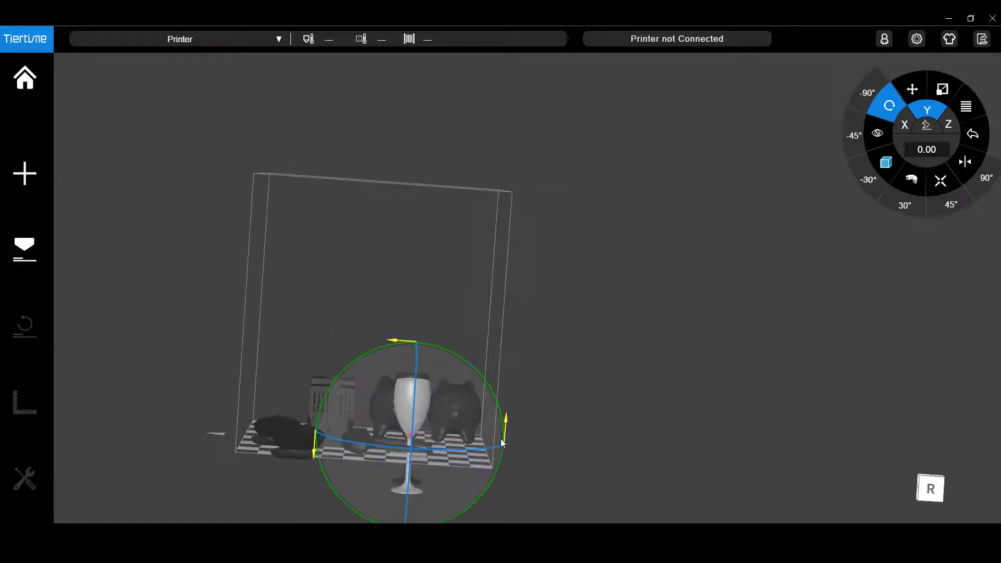
pyautogui.click(503, 441)
pyautogui.moveTo(624, 388); pyautogui.dragTo(802, 282, button='middle')
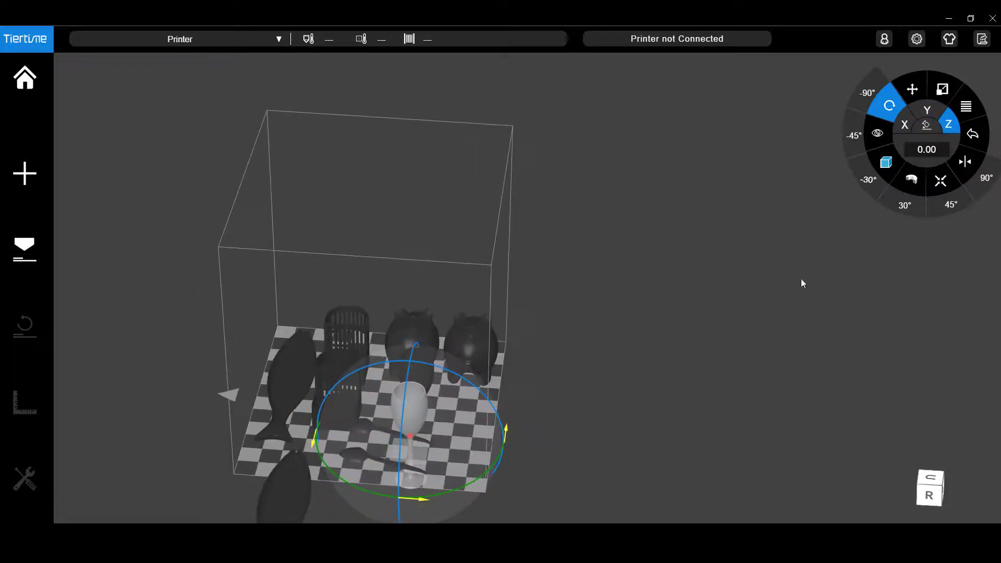
# Step: Raise both upright glasses along the Z axis so their bases sit on the platform
pyautogui.click(913, 89)
pyautogui.moveTo(408, 396); pyautogui.dragTo(427, 299, button='middle')
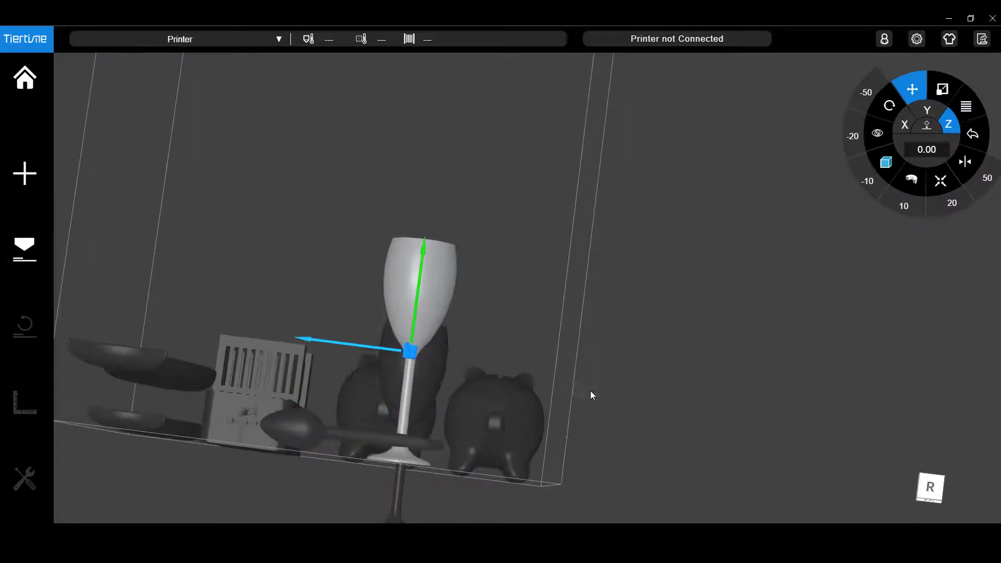
pyautogui.moveTo(590, 390); pyautogui.dragTo(499, 377, button='middle')
pyautogui.click(499, 377)
pyautogui.moveTo(511, 344); pyautogui.dragTo(527, 274)
# Step: Move the original glass along the Y and X axes, placing it behind the piggy bank nearest the pencil cases
pyautogui.moveTo(527, 273); pyautogui.dragTo(499, 361, button='middle')
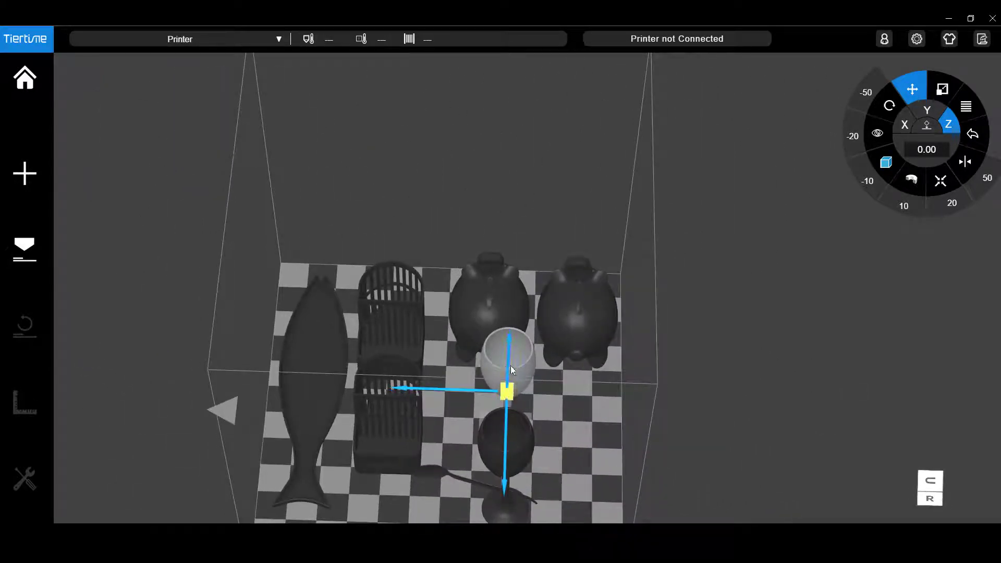
pyautogui.moveTo(509, 365); pyautogui.dragTo(499, 443, button='middle')
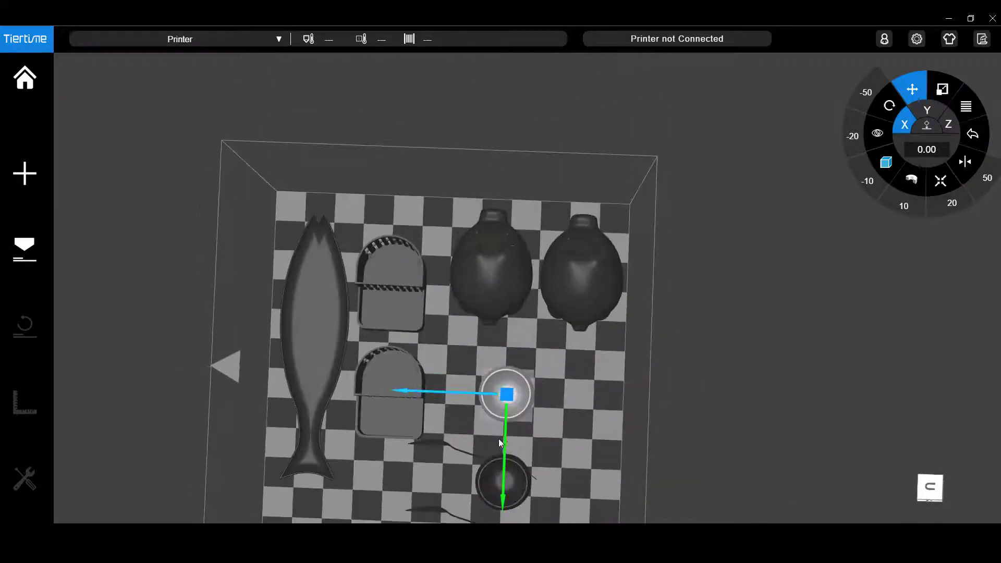
pyautogui.moveTo(503, 440); pyautogui.dragTo(514, 421)
pyautogui.moveTo(446, 371); pyautogui.dragTo(411, 367)
# Step: Move the glass copy along the X and Y axes to stand next to the original glass, behind the outer piggy bank
pyautogui.click(492, 478)
pyautogui.moveTo(441, 474)
pyautogui.mouseDown(button='middle')
pyautogui.moveTo(456, 482)
pyautogui.moveTo(439, 477)
pyautogui.mouseUp(button='middle')
pyautogui.moveTo(439, 477); pyautogui.dragTo(501, 474)
pyautogui.click(563, 518)
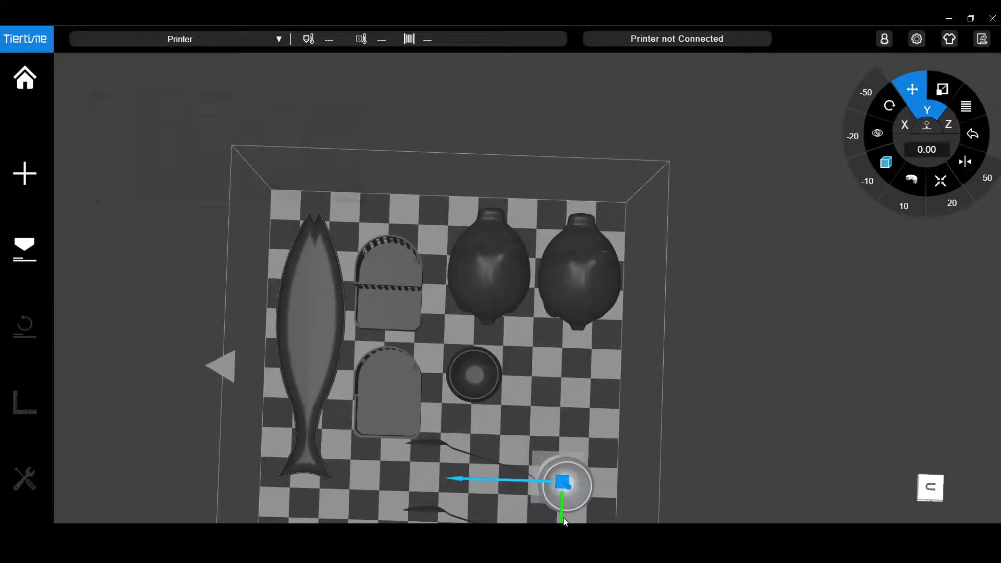
pyautogui.scroll(5, 564, 519)
pyautogui.scroll(-6, 609, 466)
pyautogui.scroll(1, 596, 491)
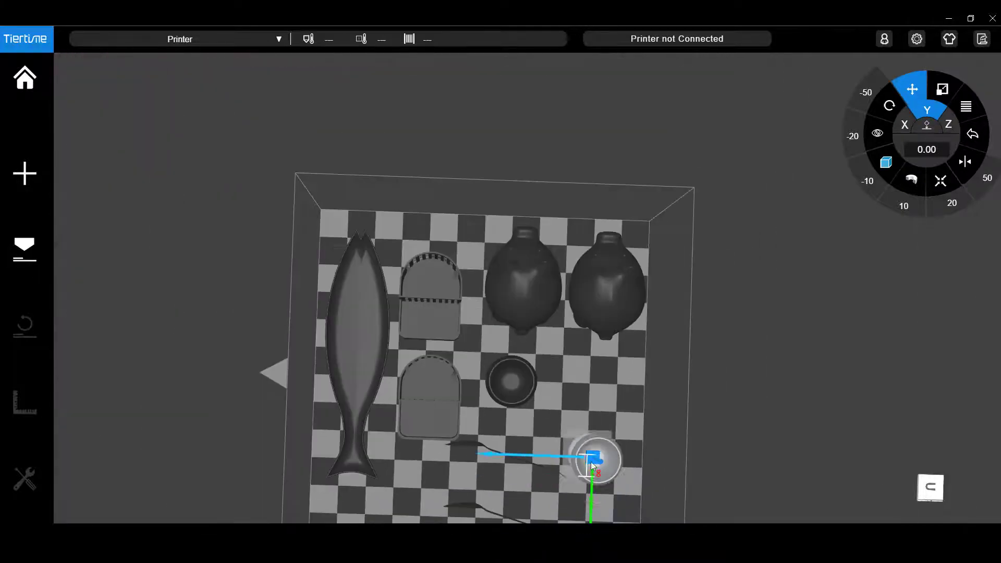
pyautogui.moveTo(592, 464); pyautogui.dragTo(597, 389)
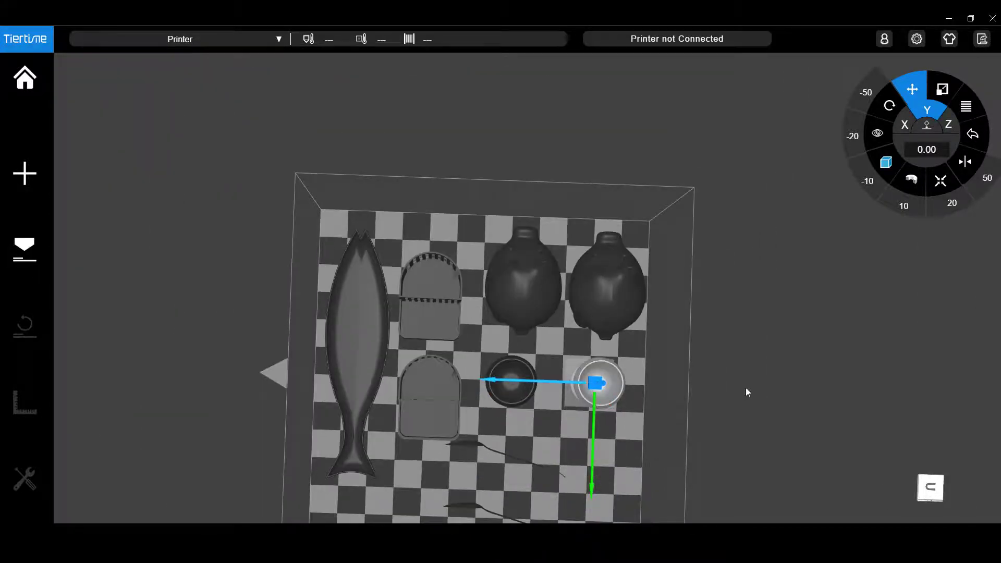
# Step: Move the original coffee spoon closer to the two glasses
pyautogui.scroll(-2, 677, 426)
pyautogui.scroll(3, 578, 446)
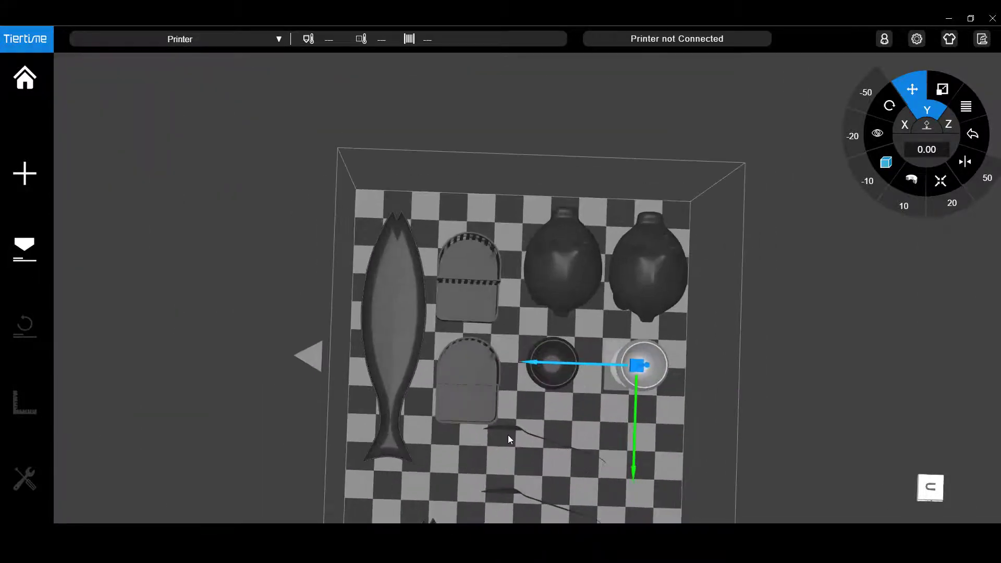
pyautogui.click(587, 443)
pyautogui.moveTo(544, 473); pyautogui.dragTo(565, 454)
# Step: Shift the coffee spoon copy along the X axis, away from the plates
pyautogui.scroll(-4, 593, 471)
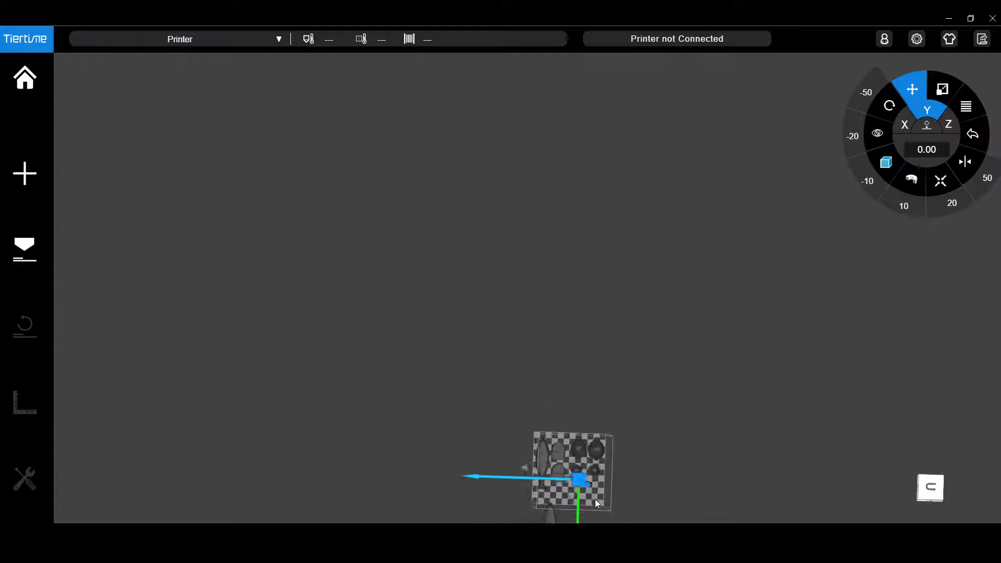
pyautogui.scroll(6, 592, 498)
pyautogui.click(506, 500)
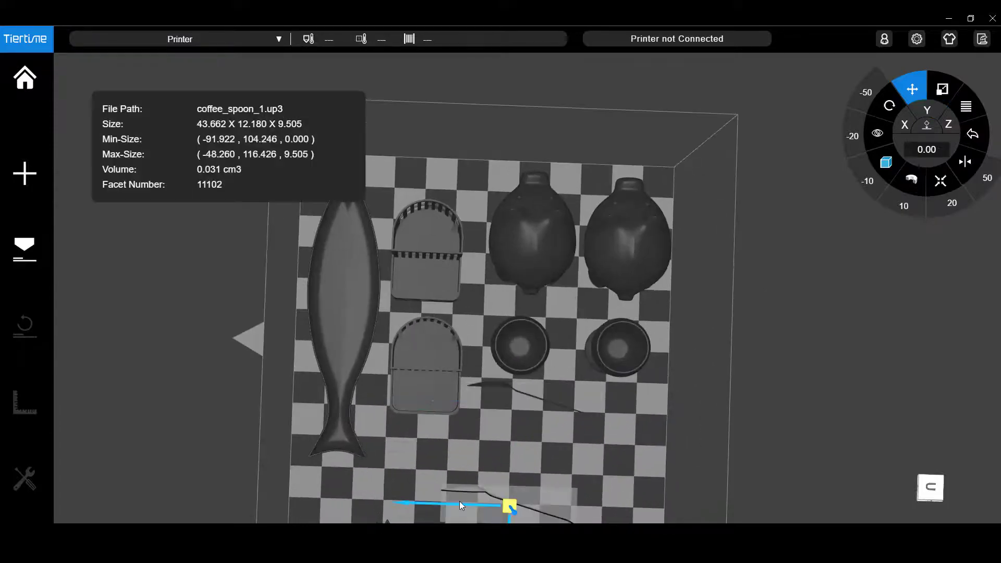
pyautogui.moveTo(510, 516); pyautogui.dragTo(798, 506, button='middle')
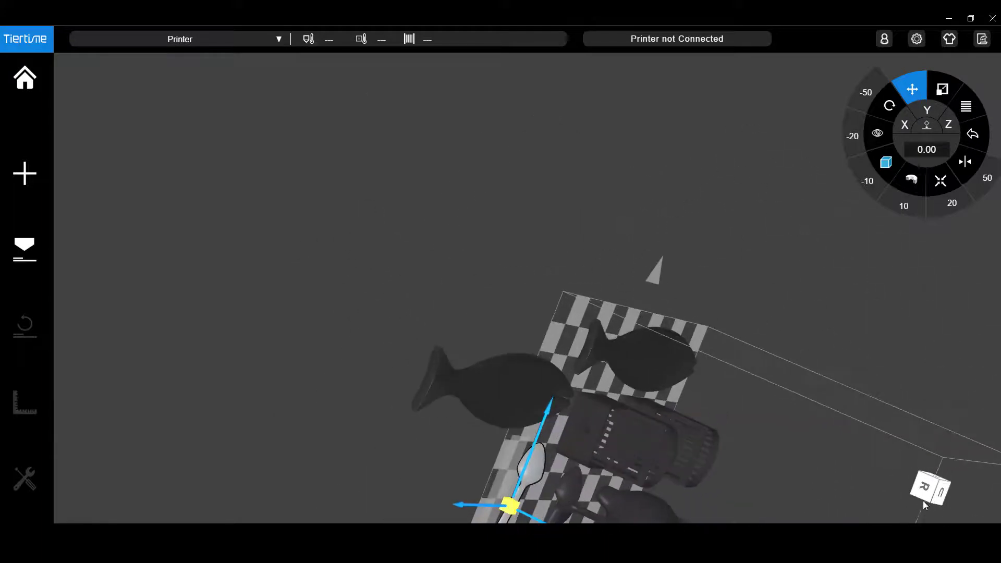
pyautogui.click(936, 493)
pyautogui.scroll(-2, 430, 485)
pyautogui.scroll(-3, 431, 490)
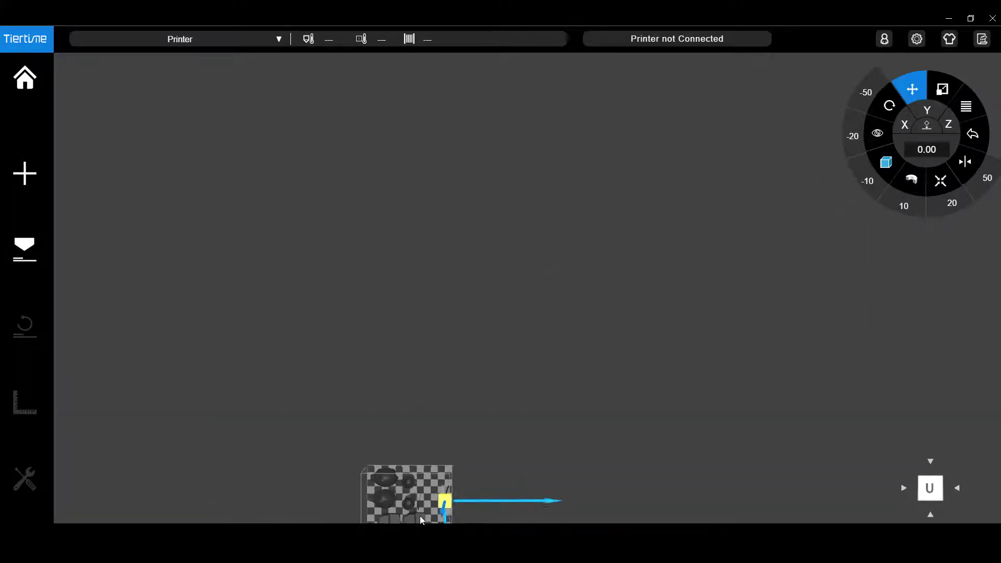
pyautogui.scroll(3, 420, 515)
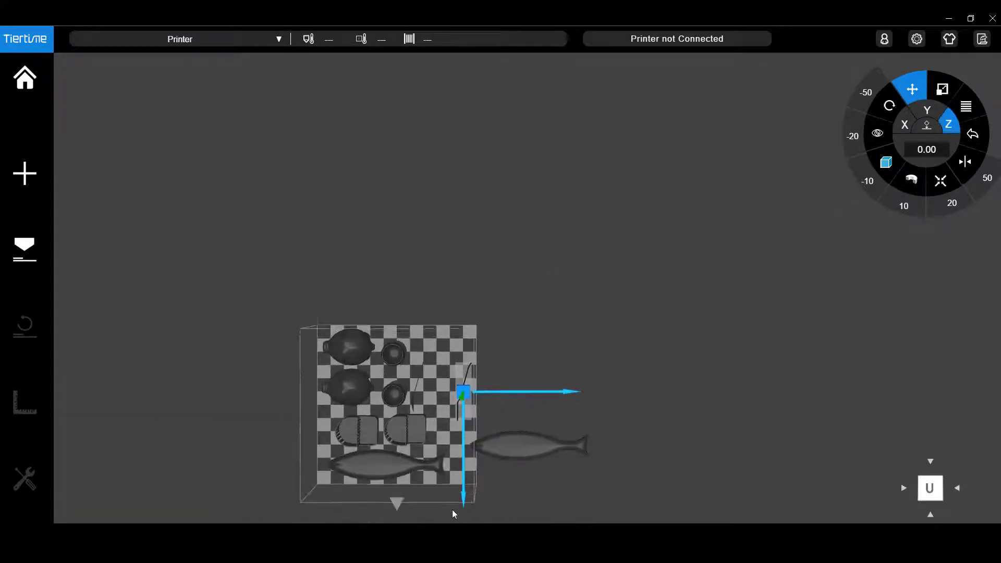
pyautogui.moveTo(553, 365); pyautogui.dragTo(389, 268, button='middle')
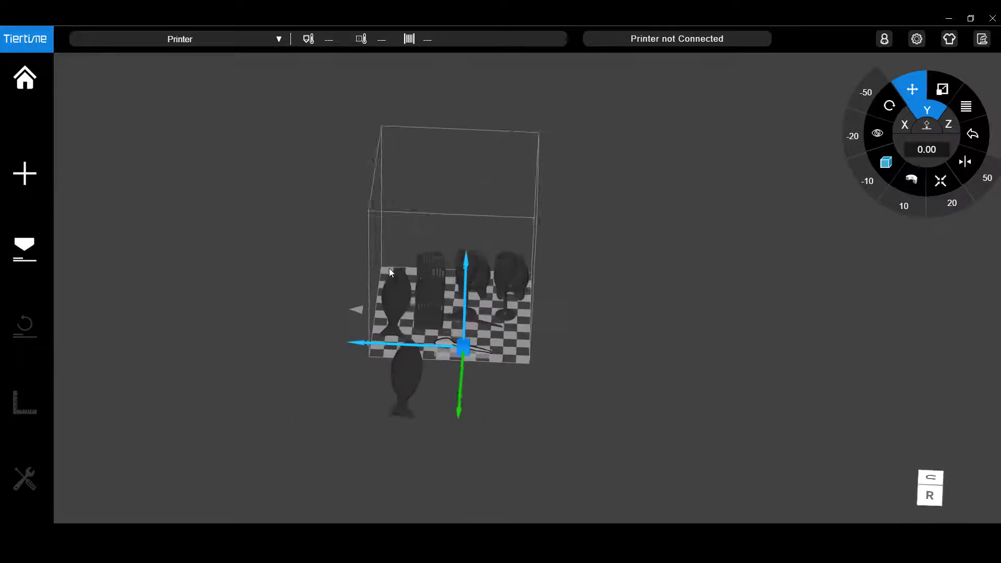
pyautogui.scroll(6, 484, 327)
pyautogui.moveTo(424, 355); pyautogui.dragTo(477, 345)
# Step: Slide the original spoon along the X axis beside the glasses, and align the copy with it along X and 10 mm along Y
pyautogui.click(468, 261)
pyautogui.moveTo(467, 261); pyautogui.dragTo(567, 307)
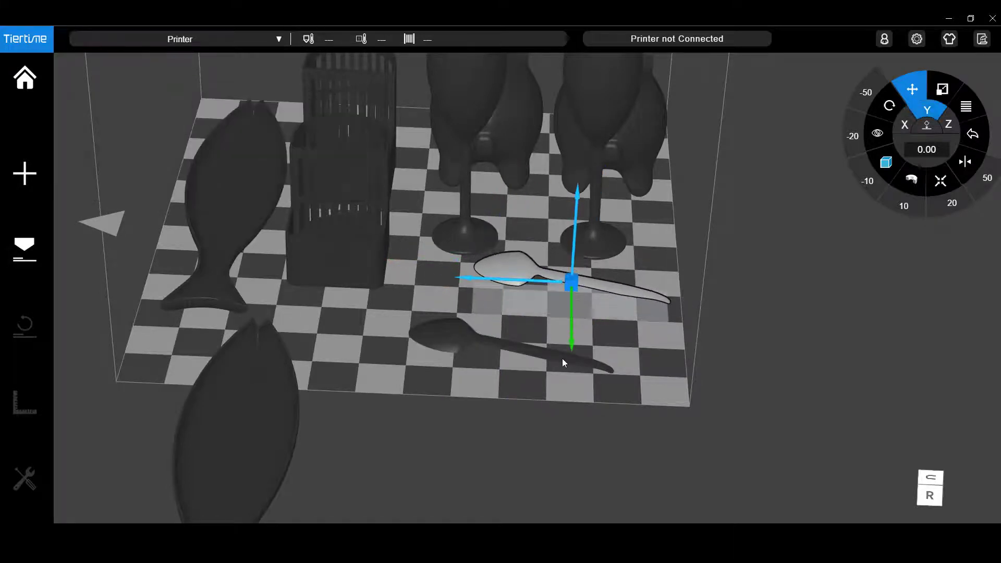
pyautogui.click(562, 358)
pyautogui.moveTo(460, 352); pyautogui.dragTo(522, 358)
pyautogui.moveTo(573, 383); pyautogui.dragTo(574, 354)
# Step: Adjust the spoon copy's height along the Z axis so it rests on the platform
pyautogui.moveTo(642, 377); pyautogui.dragTo(617, 303, button='middle')
pyautogui.scroll(5, 556, 352)
pyautogui.scroll(2, 533, 373)
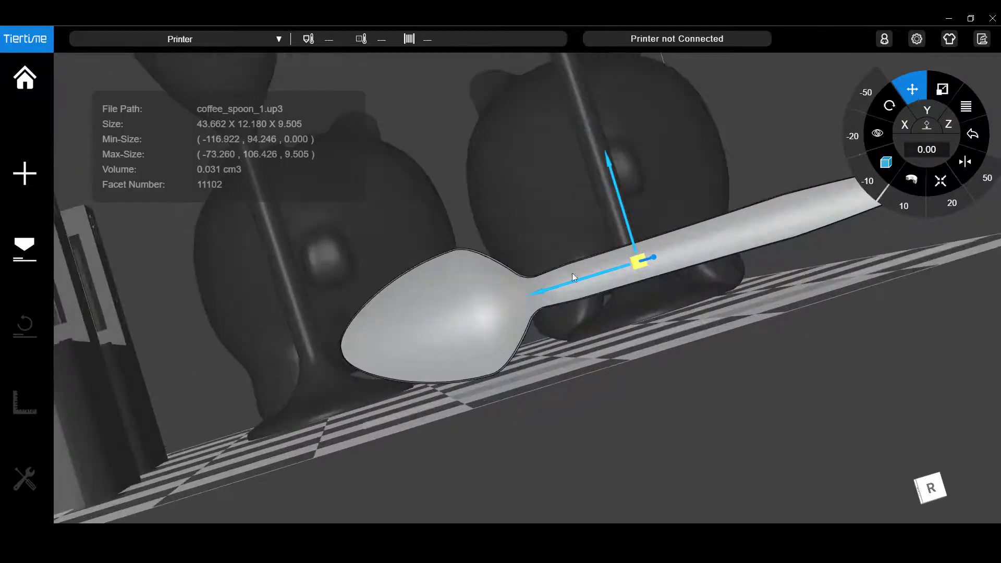
pyautogui.moveTo(608, 170); pyautogui.dragTo(612, 184)
pyautogui.moveTo(749, 405); pyautogui.dragTo(759, 352, button='middle')
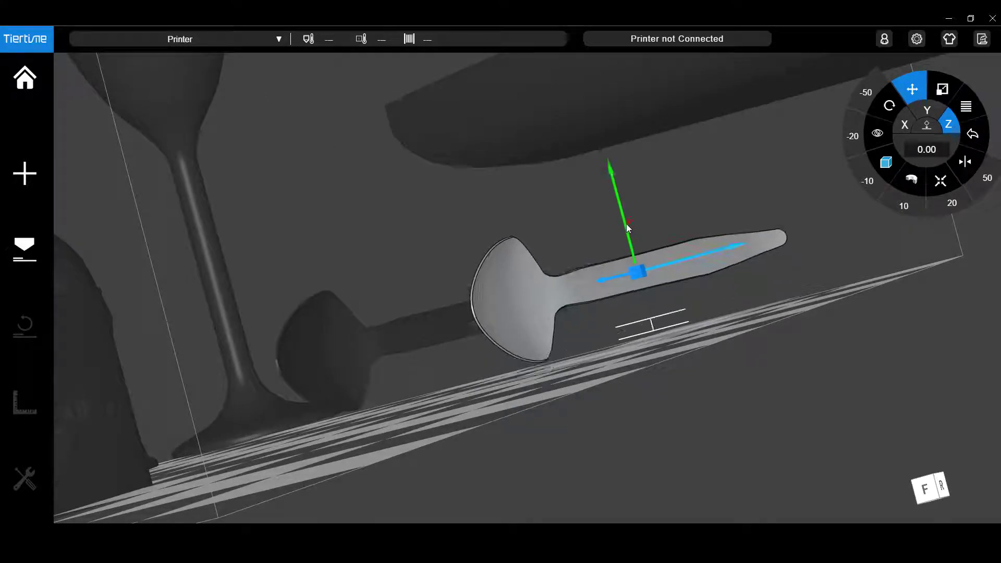
pyautogui.moveTo(731, 433); pyautogui.dragTo(767, 425, button='middle')
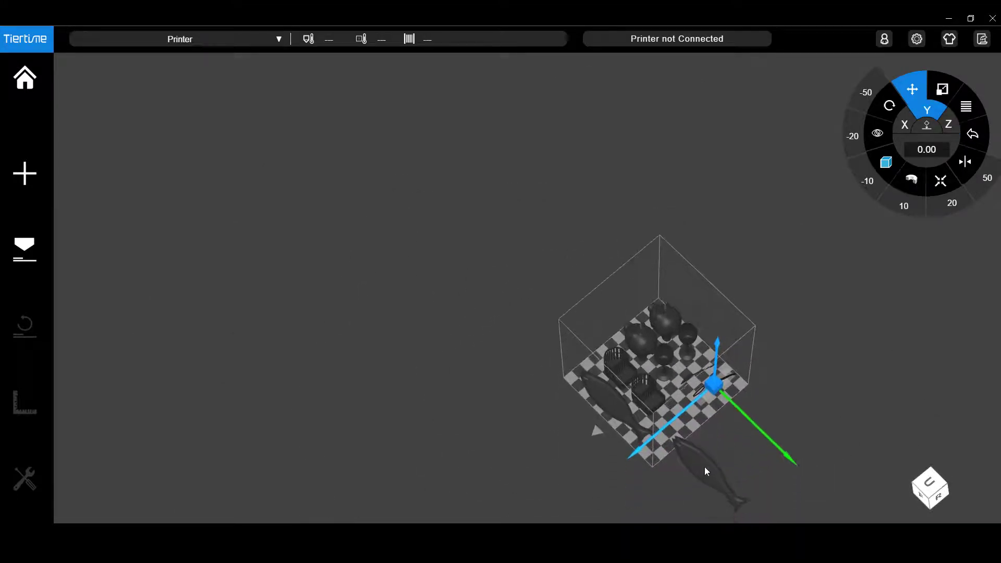
# Step: Rotate the plate copy lying outside the platform by about 90° around the Z axis
pyautogui.click(706, 469)
pyautogui.scroll(4, 711, 467)
pyautogui.click(890, 107)
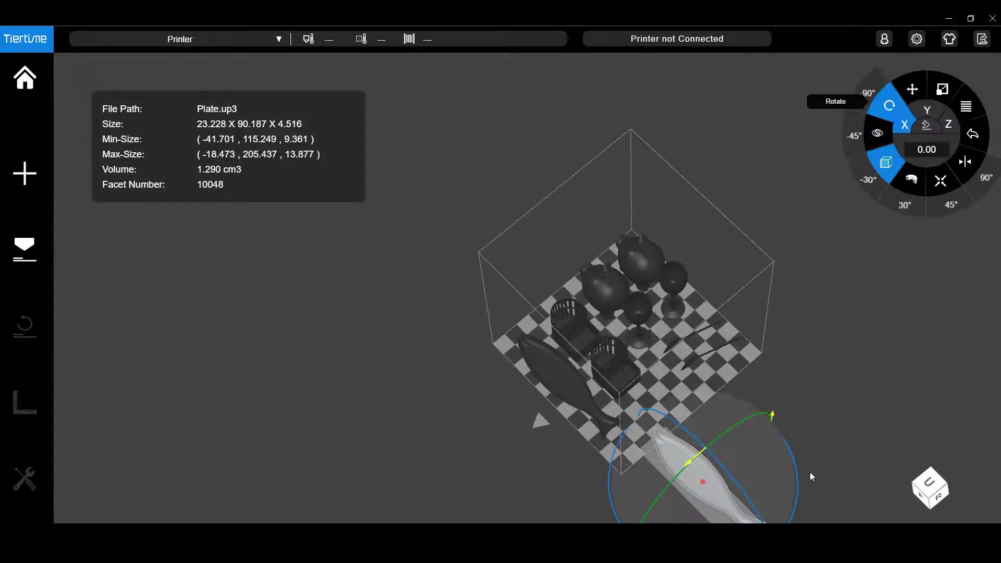
pyautogui.moveTo(809, 472); pyautogui.dragTo(820, 467, button='middle')
pyautogui.moveTo(794, 464); pyautogui.dragTo(683, 386)
pyautogui.moveTo(855, 411); pyautogui.dragTo(833, 444, button='middle')
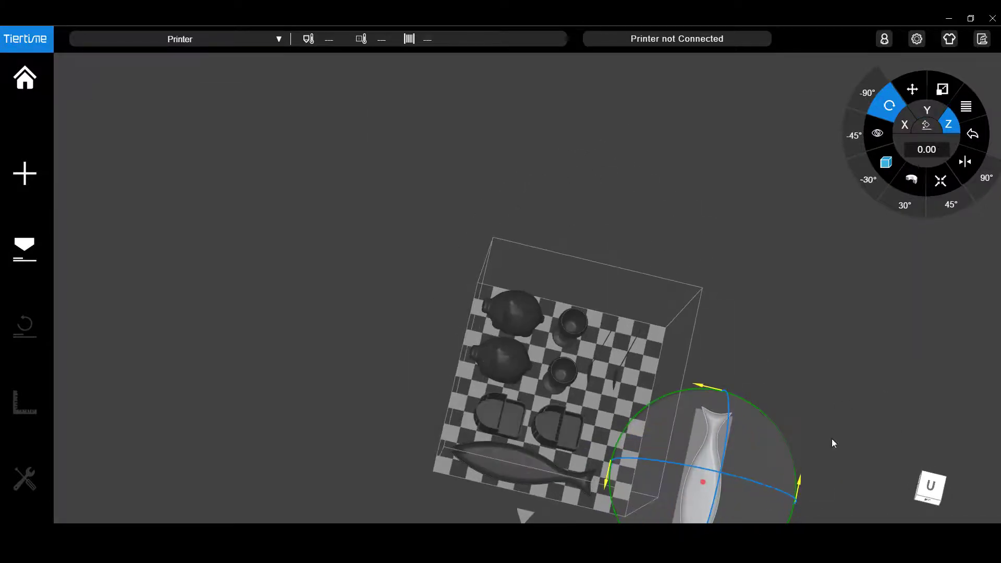
# Step: Move the rotated plate copy along Y onto the platform's edge, and 20 mm along X towards the spoons
pyautogui.click(911, 90)
pyautogui.moveTo(749, 491); pyautogui.dragTo(666, 469)
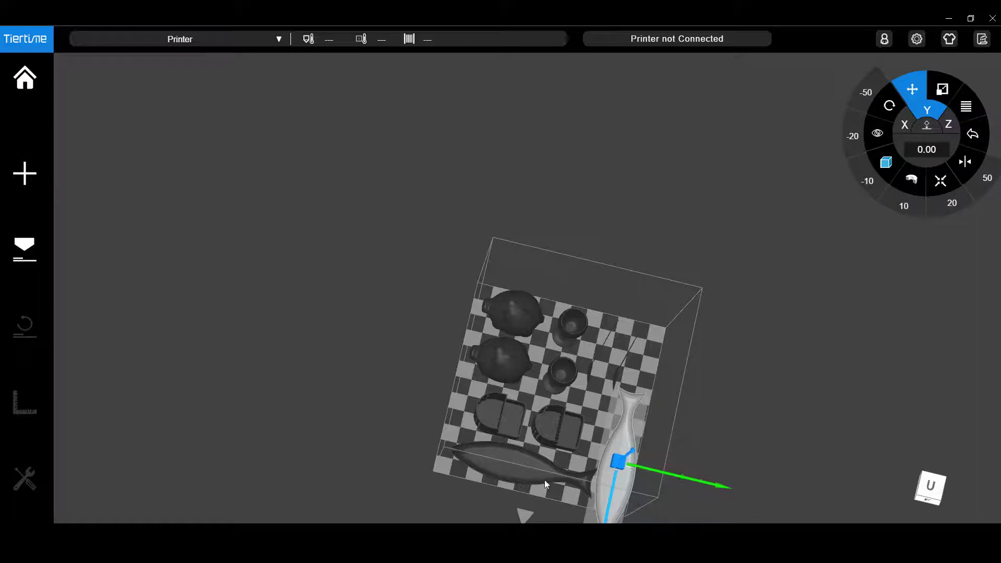
pyautogui.click(583, 477)
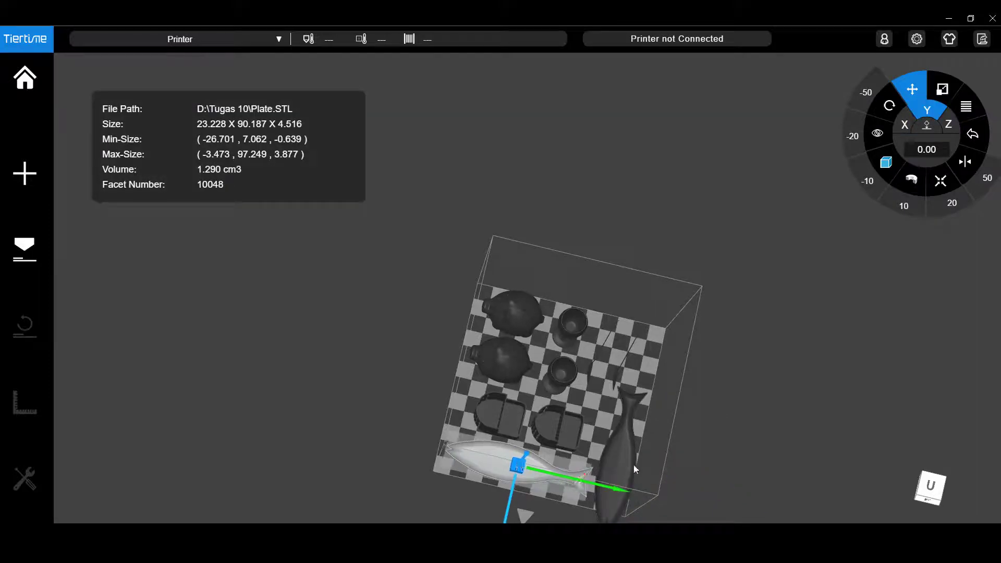
pyautogui.click(620, 493)
pyautogui.moveTo(621, 492); pyautogui.dragTo(622, 469)
# Step: Move both coffee spoons along the Y axis towards the glasses, clear of the plate copy's tail
pyautogui.scroll(5, 611, 347)
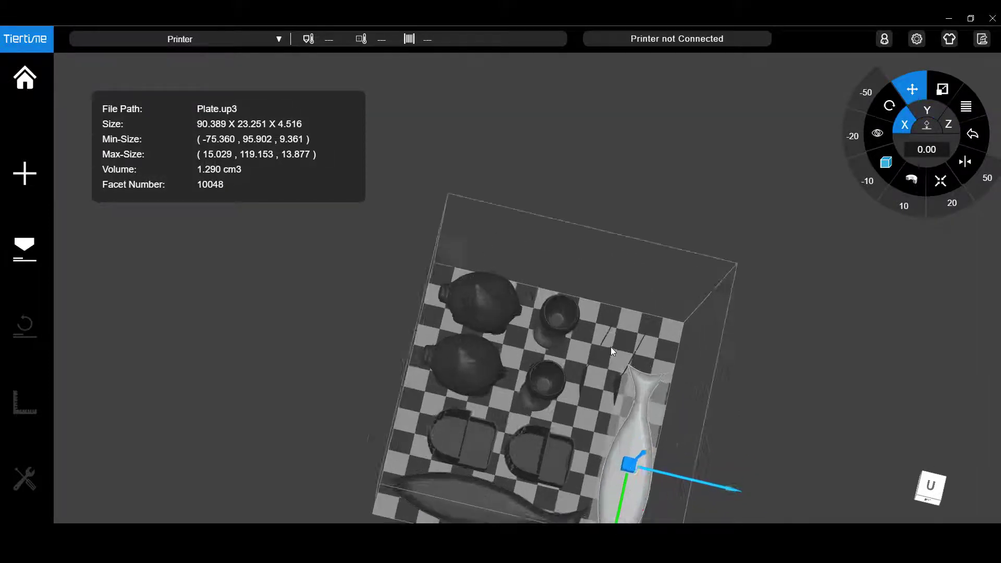
pyautogui.click(598, 368)
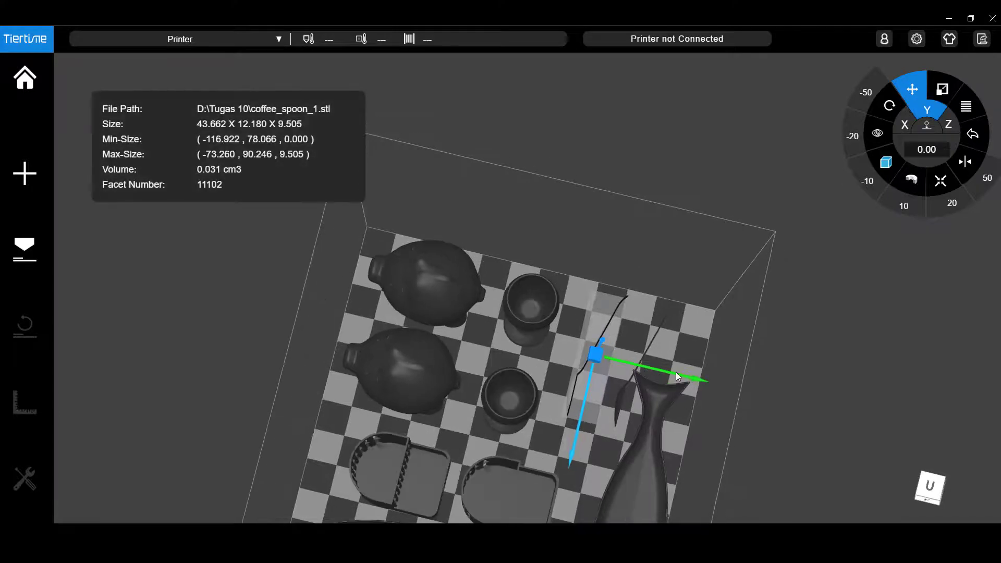
pyautogui.moveTo(676, 371); pyautogui.dragTo(656, 380)
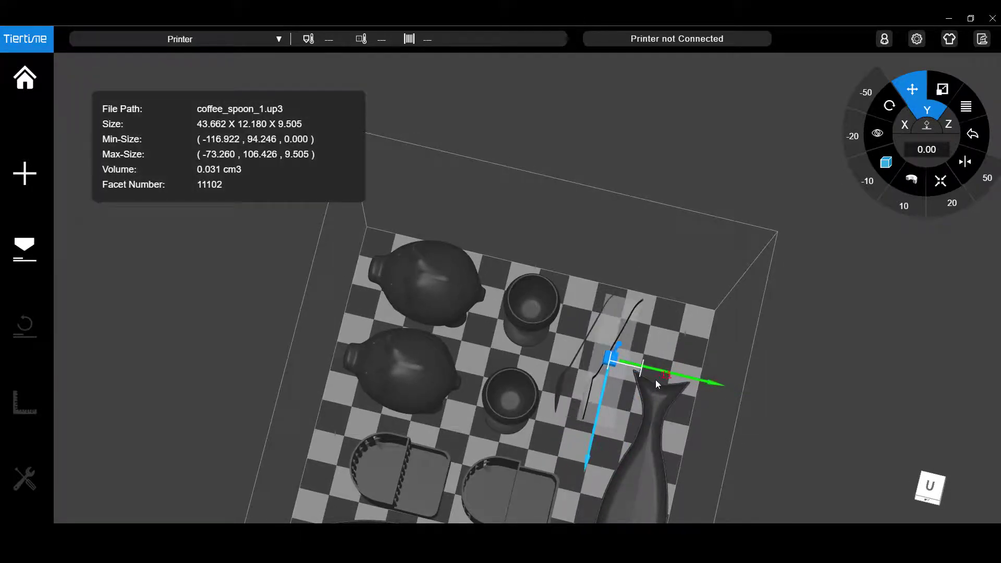
# Step: Shift the original plate along the Y axis away from the plate copy, keeping it within the platform
pyautogui.click(649, 439)
pyautogui.scroll(-4, 859, 440)
pyautogui.moveTo(852, 459)
pyautogui.mouseDown()
pyautogui.moveTo(700, 464)
pyautogui.moveTo(852, 435)
pyautogui.moveTo(847, 482)
pyautogui.moveTo(851, 455)
pyautogui.mouseUp()
pyautogui.click(650, 475)
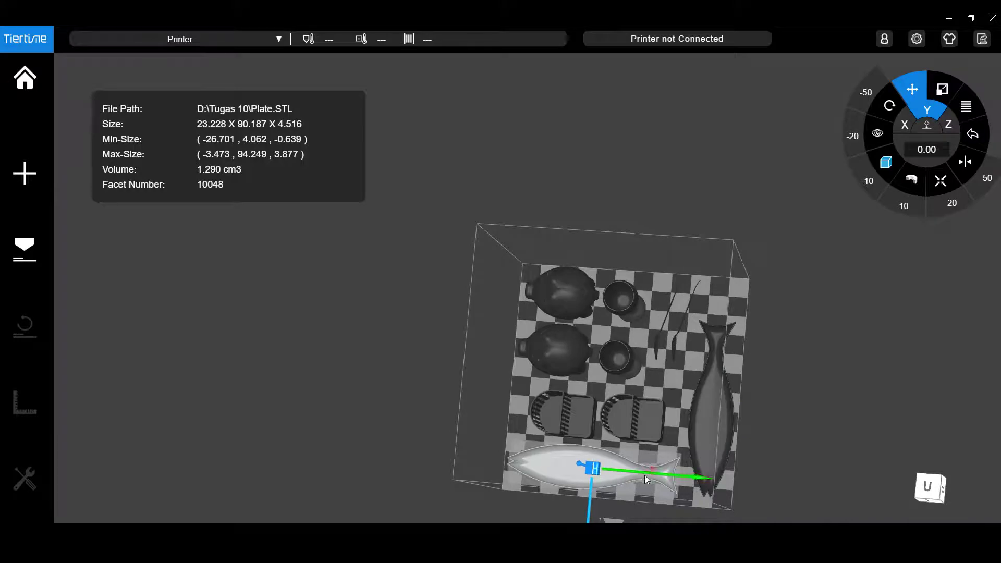
# Step: Lower the plate copy along the Z axis until it rests on the platform
pyautogui.moveTo(798, 476); pyautogui.dragTo(820, 359)
pyautogui.click(718, 424)
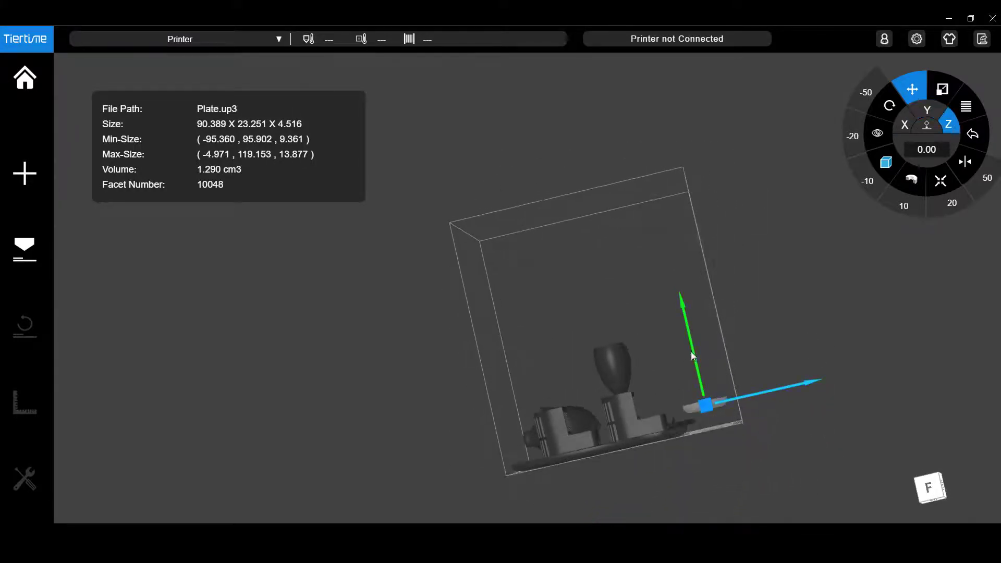
pyautogui.moveTo(690, 358); pyautogui.dragTo(694, 364)
pyautogui.moveTo(801, 433); pyautogui.dragTo(804, 429, button='middle')
pyautogui.scroll(7, 731, 414)
pyautogui.moveTo(660, 324); pyautogui.dragTo(668, 344)
pyautogui.moveTo(788, 453); pyautogui.dragTo(927, 377, button='middle')
pyautogui.scroll(-5, 677, 467)
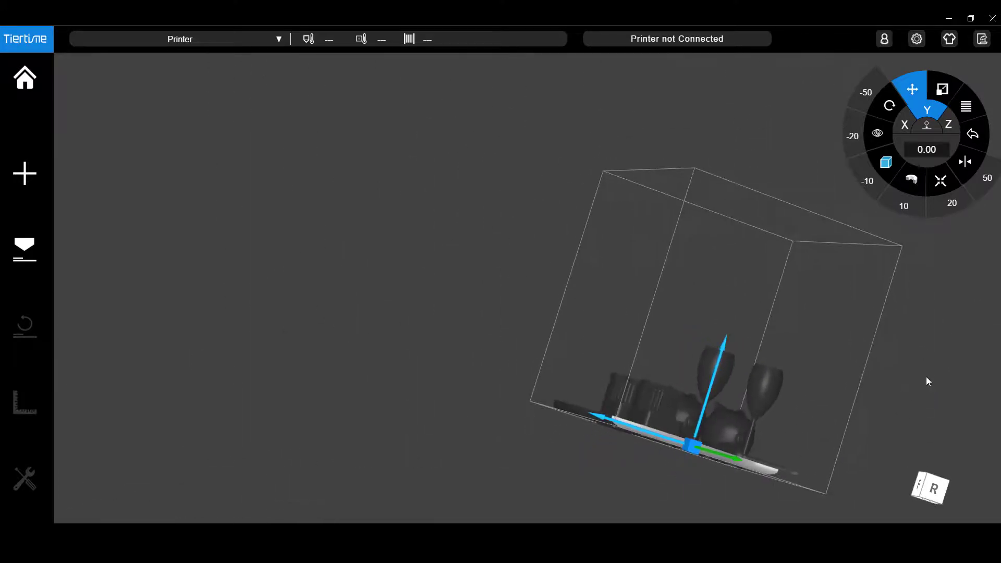
# Step: Examine the arrangement from beneath the platform for overlaps and models extending beyond its edges
pyautogui.click(931, 488)
pyautogui.click(928, 518)
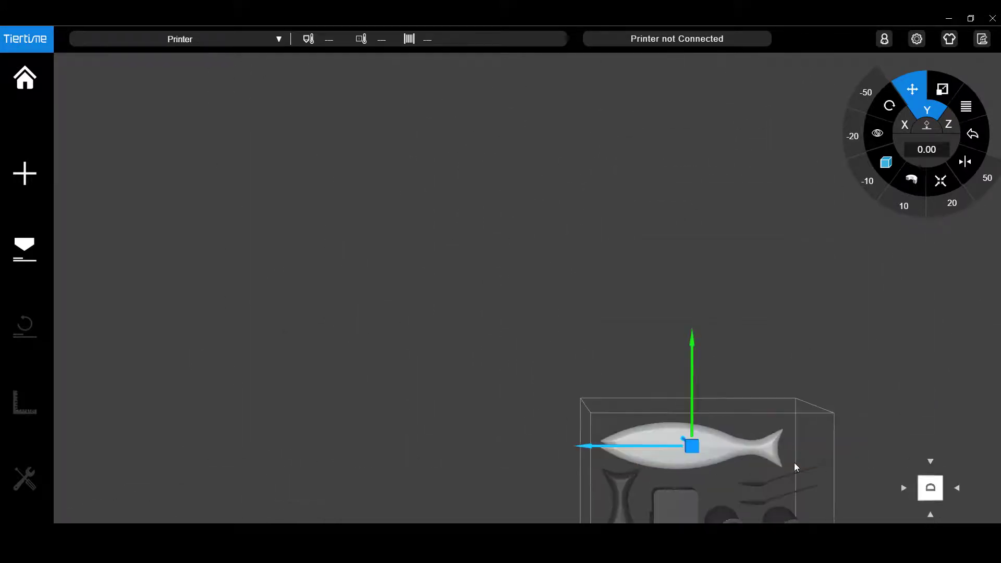
pyautogui.scroll(-10, 834, 435)
pyautogui.keyDown('ctrl'); pyautogui.moveTo(843, 495); pyautogui.dragTo(743, 477, button='middle'); pyautogui.keyUp('ctrl')
pyautogui.scroll(10, 764, 494)
pyautogui.scroll(2, 707, 448)
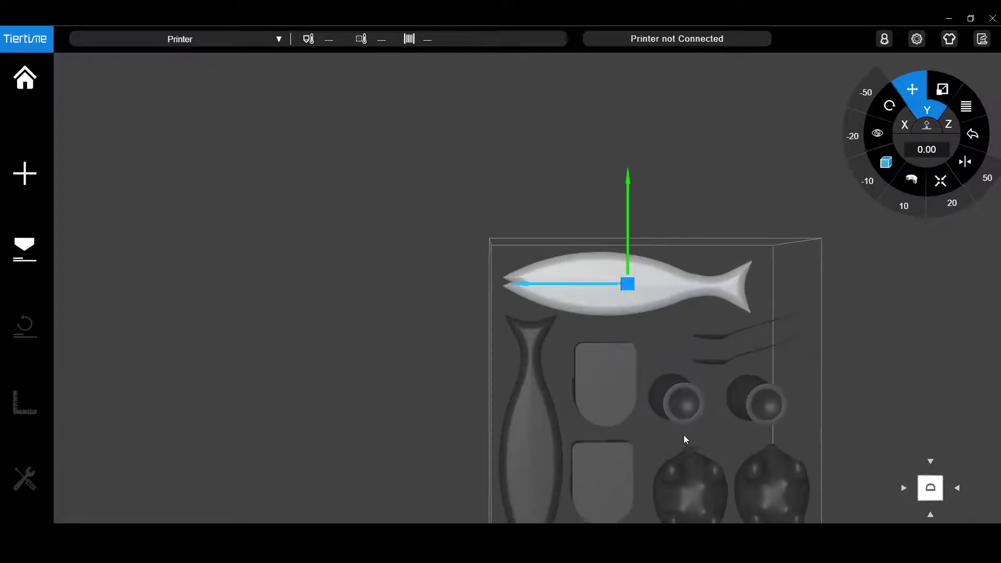
pyautogui.scroll(-4, 687, 436)
pyautogui.scroll(6, 715, 480)
# Step: Inspect the layout from above and the sides, checking the spacing and platform contact of the pencil cases, plates and spoons
pyautogui.click(930, 515)
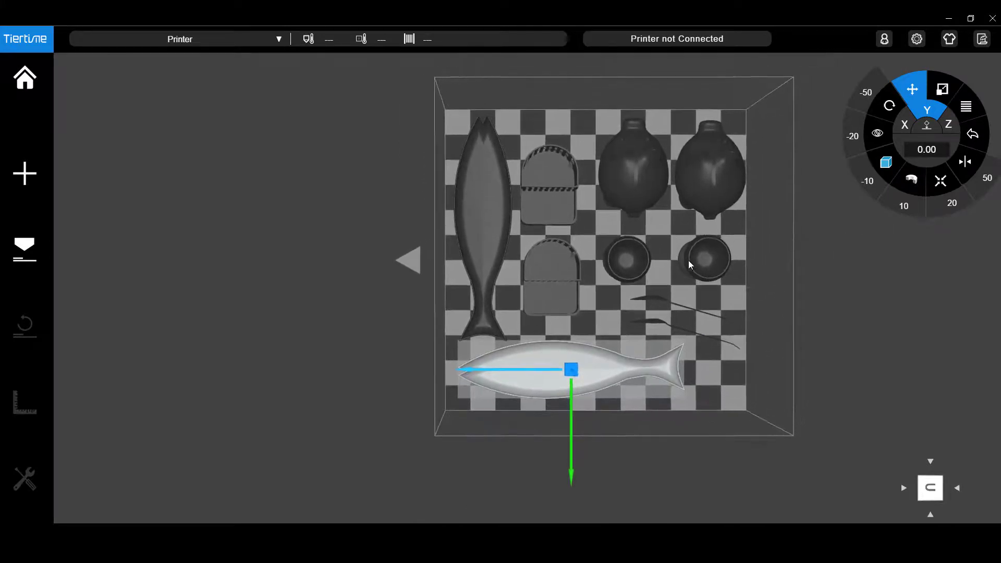
pyautogui.click(929, 508)
pyautogui.click(930, 514)
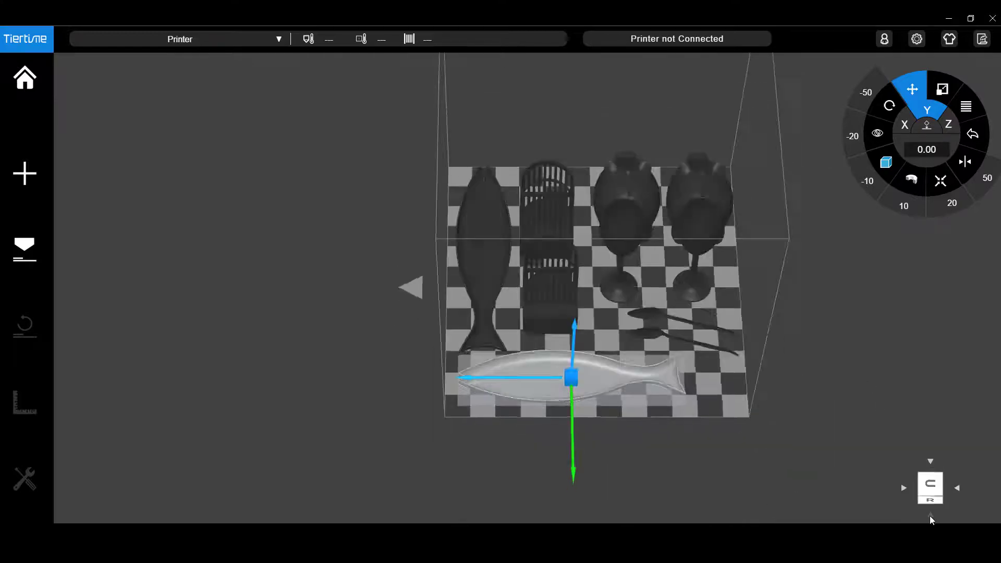
pyautogui.click(957, 489)
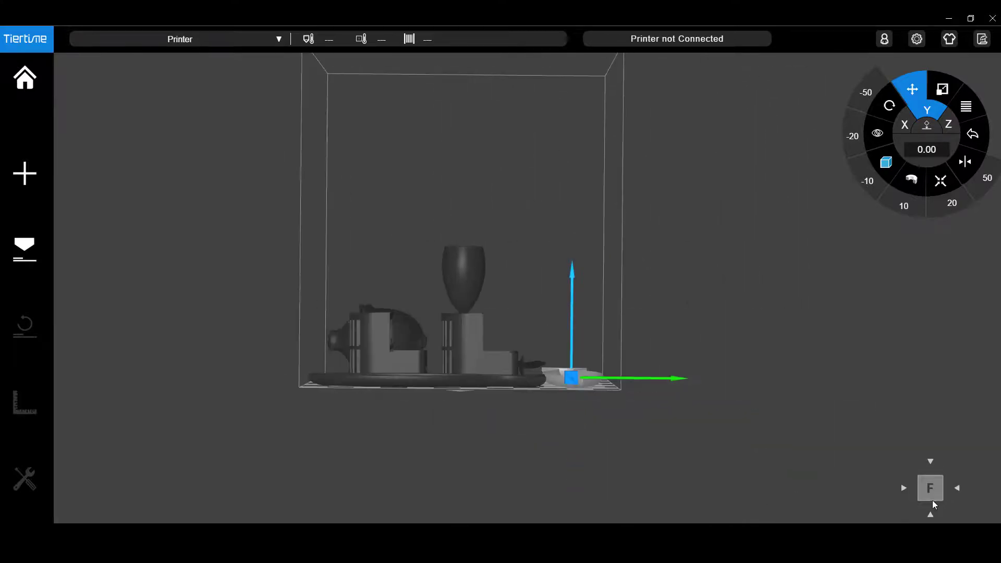
pyautogui.click(929, 462)
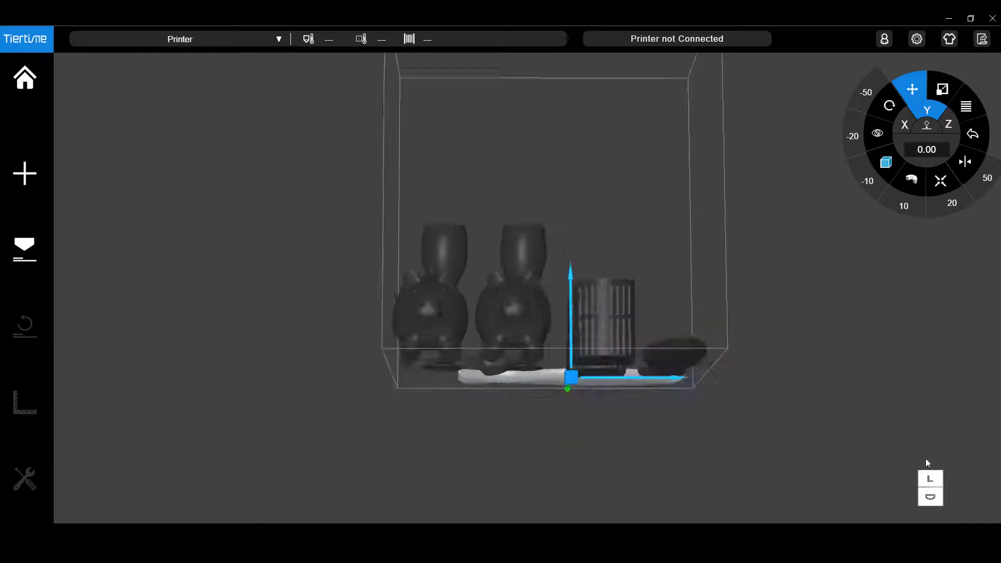
pyautogui.moveTo(835, 413); pyautogui.dragTo(822, 435, button='middle')
pyautogui.scroll(-3, 640, 474)
pyautogui.scroll(5, 641, 469)
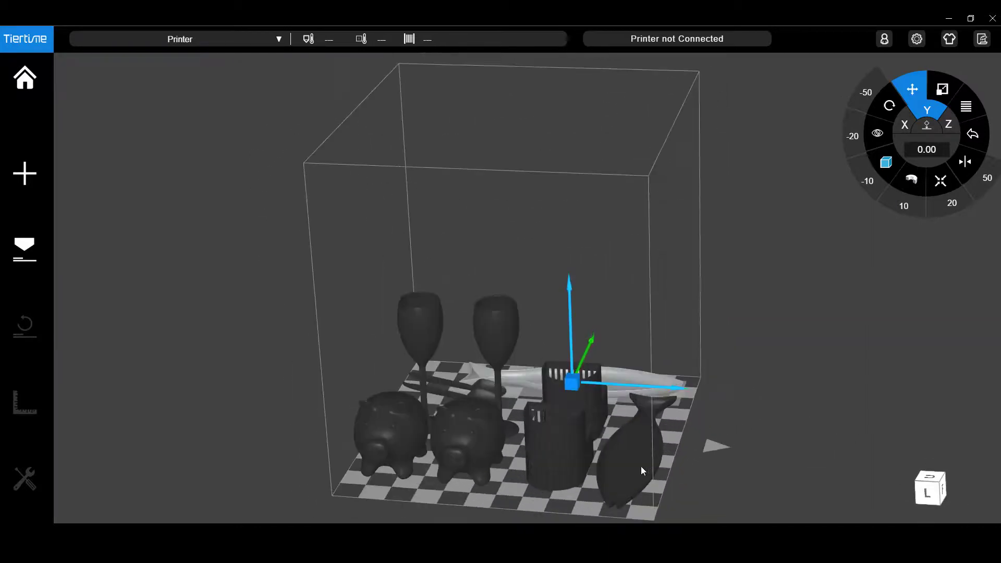
pyautogui.moveTo(595, 434); pyautogui.dragTo(593, 437, button='middle')
pyautogui.click(573, 436)
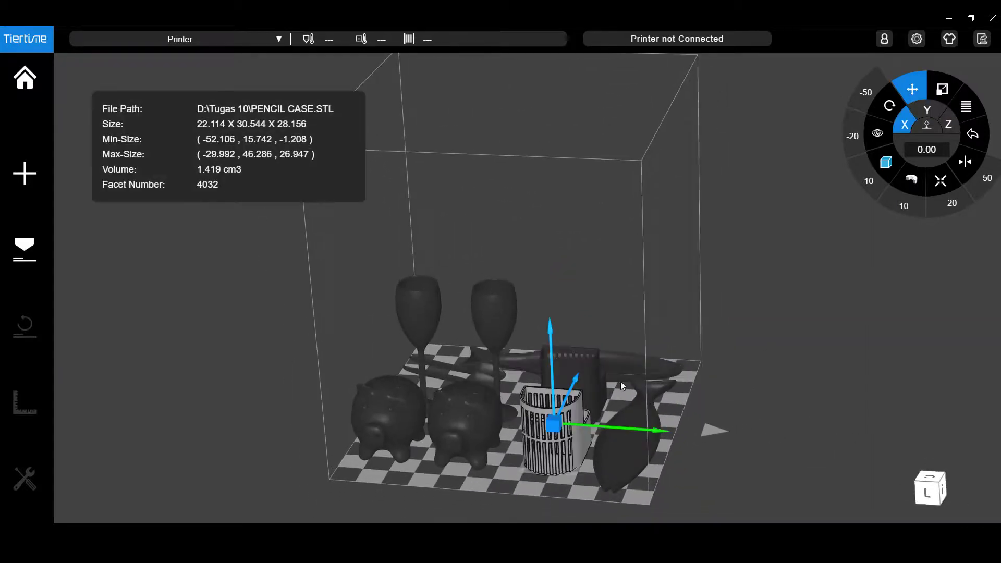
pyautogui.click(622, 376)
pyautogui.click(458, 369)
pyautogui.click(912, 90)
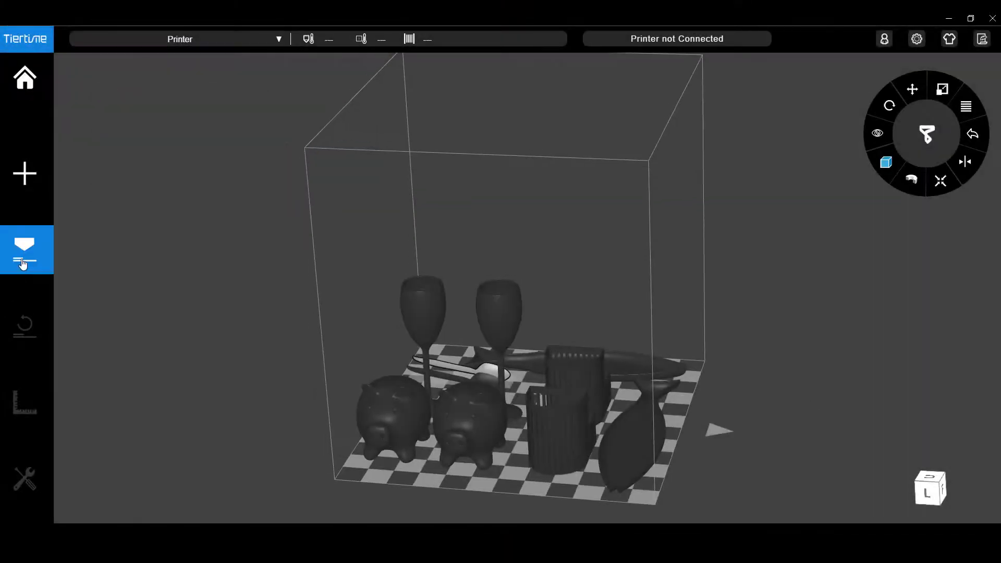
# Step: Slice the arranged models with Normal print quality and generate the print preview
pyautogui.click(23, 265)
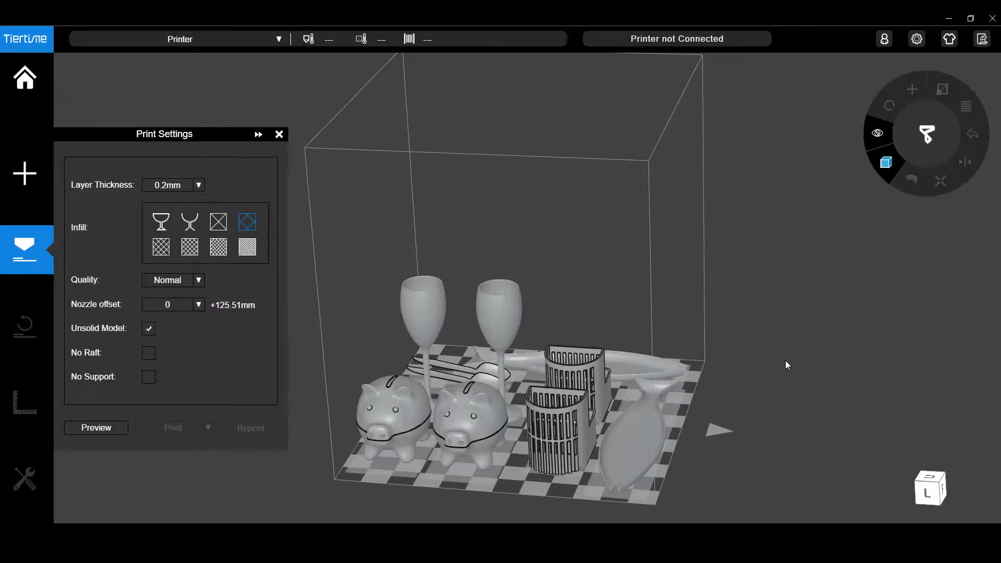
pyautogui.click(191, 286)
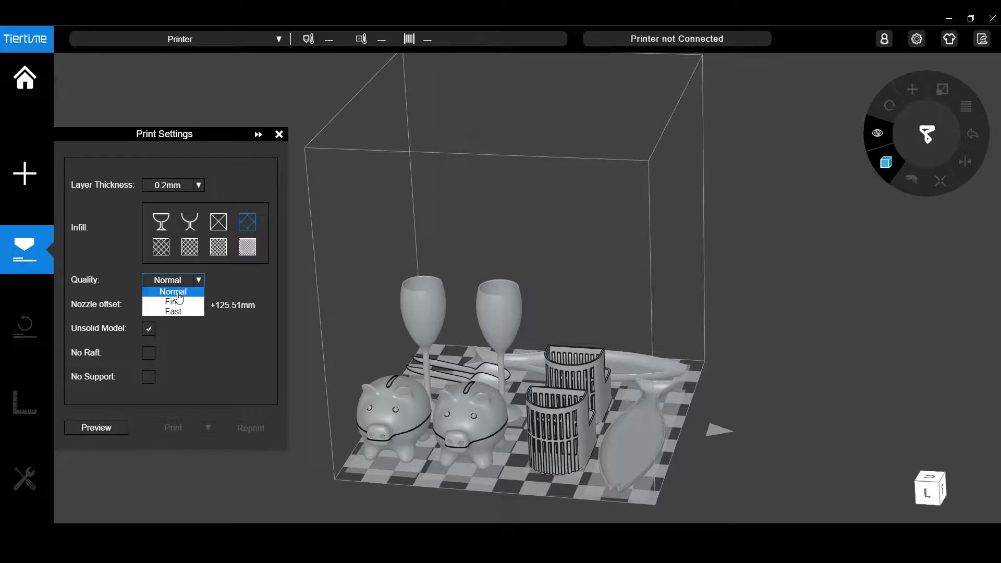
pyautogui.click(177, 294)
pyautogui.click(199, 308)
pyautogui.click(154, 326)
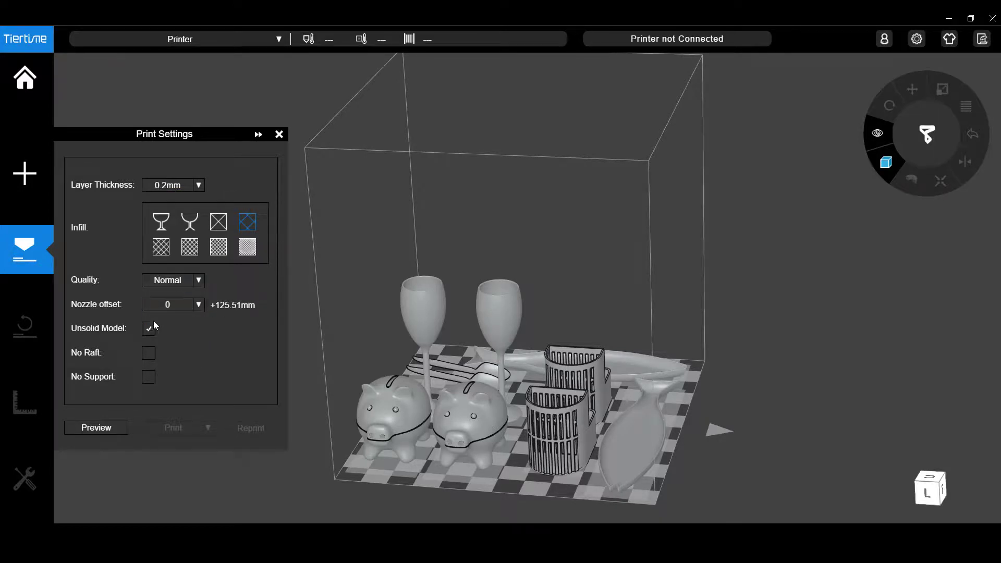
pyautogui.click(109, 433)
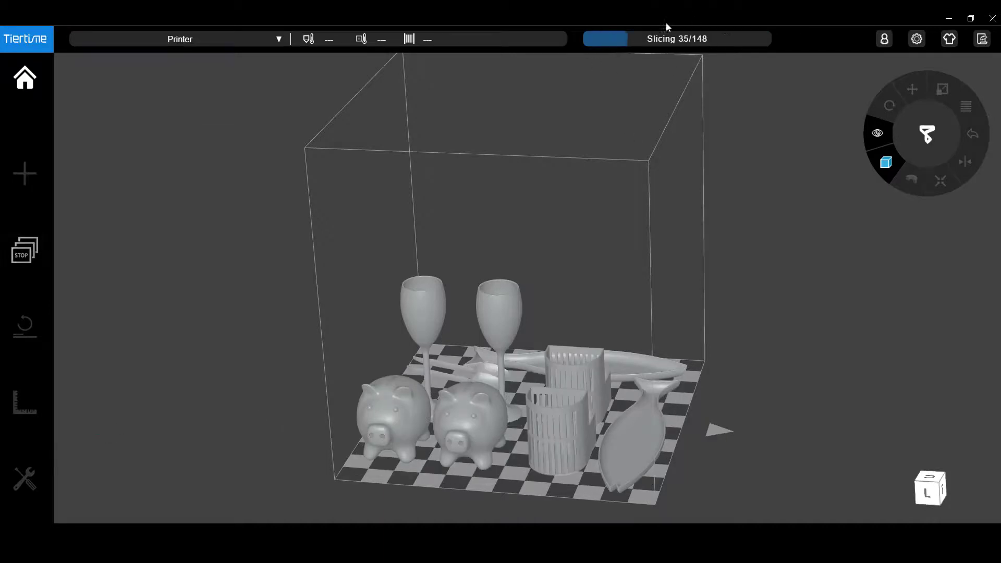
pyautogui.moveTo(660, 61); pyautogui.dragTo(677, 104)
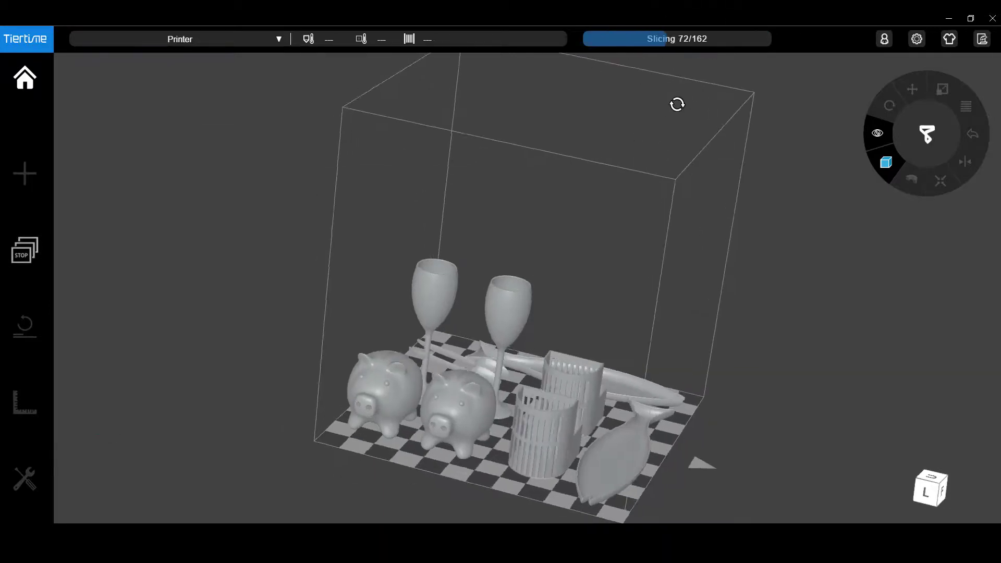
pyautogui.moveTo(677, 105)
pyautogui.mouseDown(button='middle')
pyautogui.moveTo(671, 116)
pyautogui.moveTo(667, 108)
pyautogui.mouseUp(button='middle')
pyautogui.scroll(-1, 589, 425)
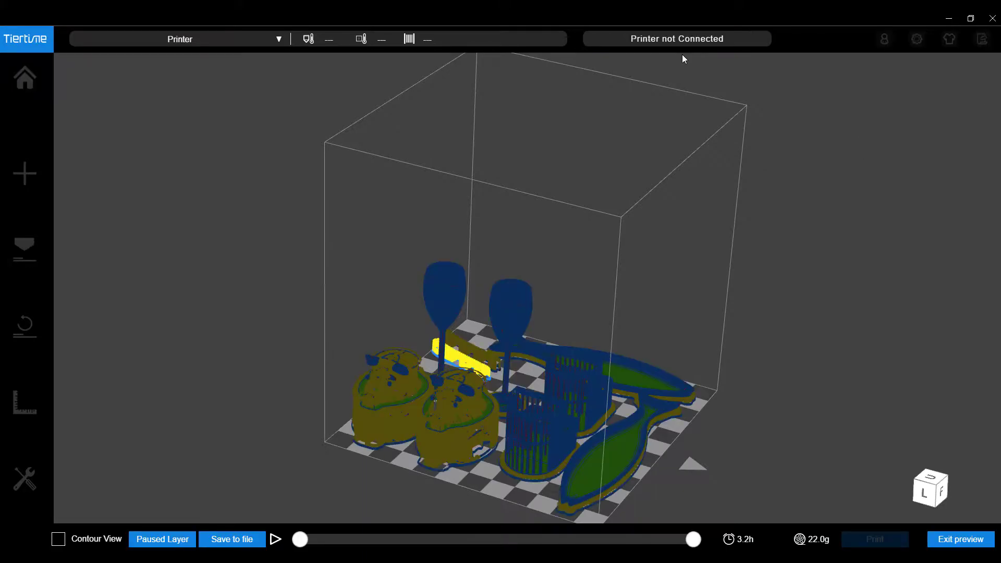
pyautogui.moveTo(682, 54); pyautogui.dragTo(821, 358)
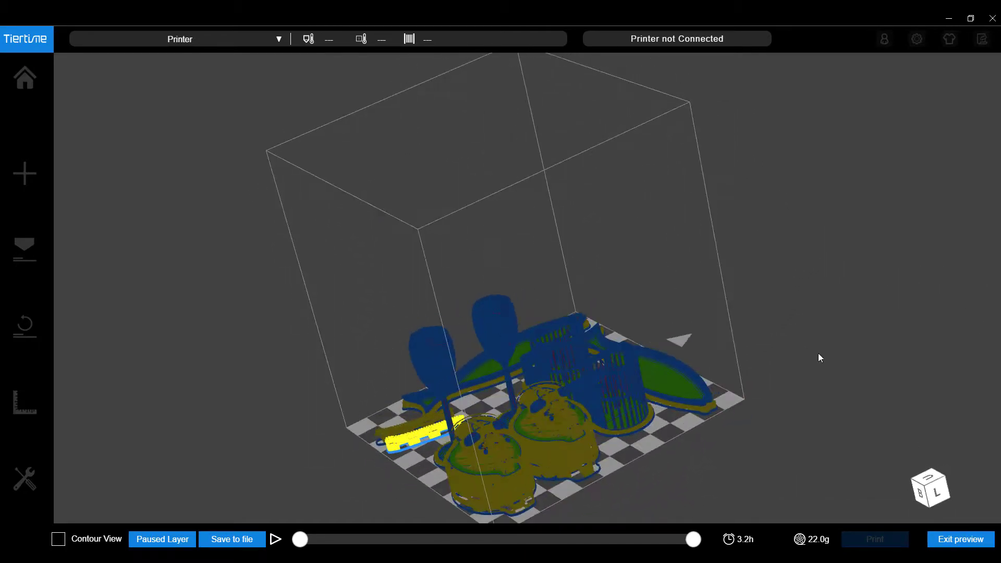
# Step: Save the sliced print job to a file in the Tugas 10 folder
pyautogui.click(233, 543)
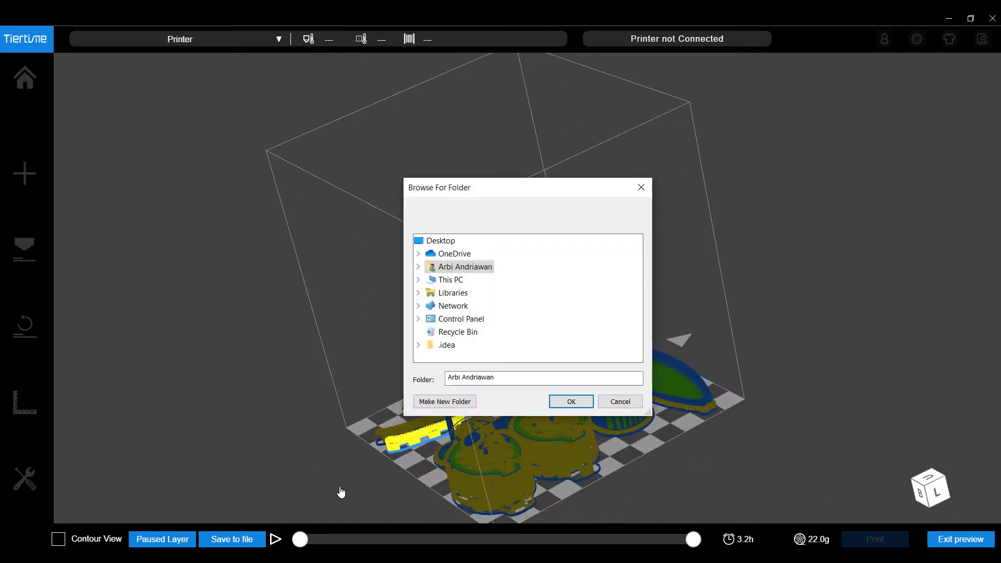
pyautogui.click(420, 280)
pyautogui.scroll(-2, 465, 313)
pyautogui.click(431, 292)
pyautogui.scroll(1, 469, 292)
pyautogui.click(476, 280)
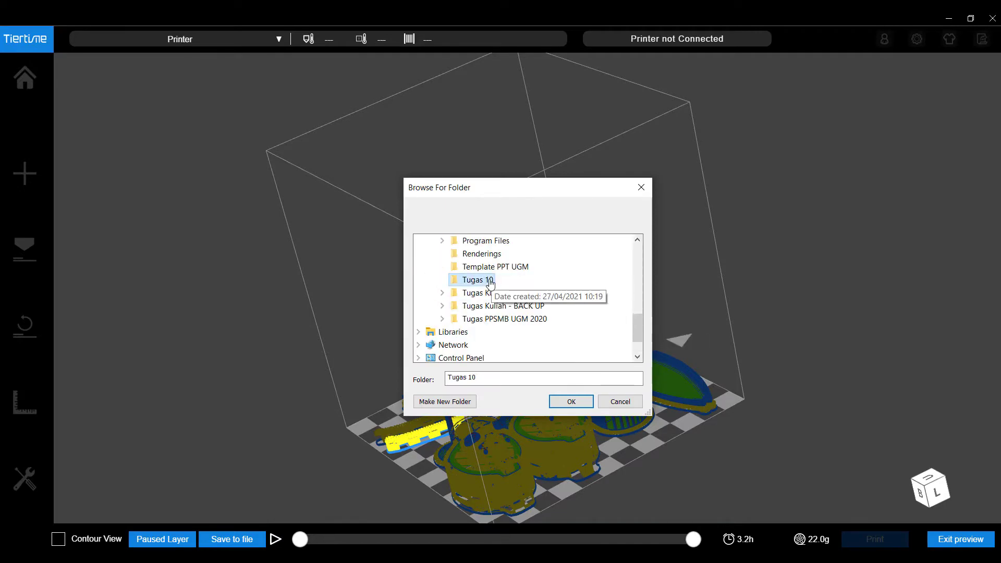
pyautogui.click(571, 402)
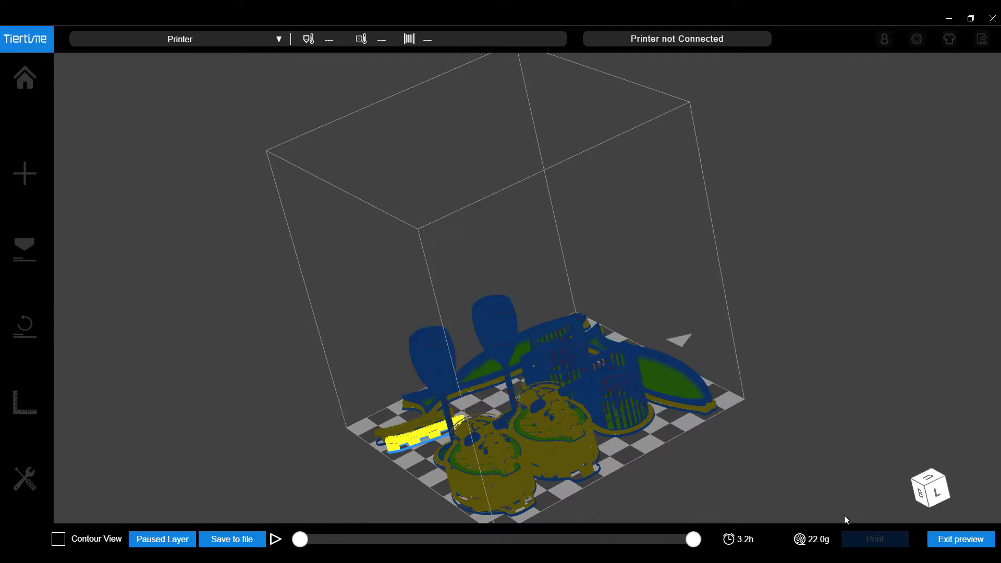